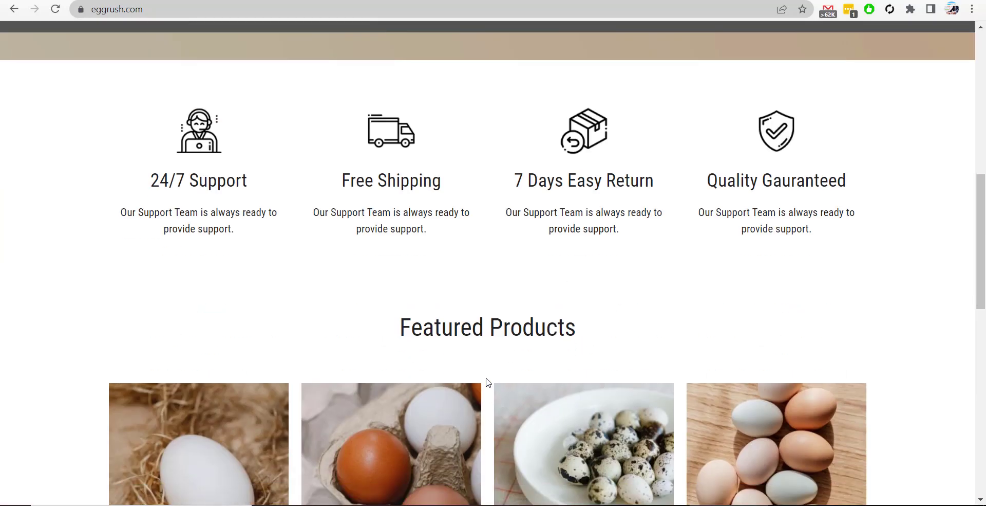
{"action": "scroll", "coordinate": [488, 383], "scroll_direction": "down", "scroll_amount": 3}
Add Koel Pakhir Dim to the cart and open the cart.
{"action": "scroll", "coordinate": [451, 341], "scroll_direction": "up", "scroll_amount": 1}
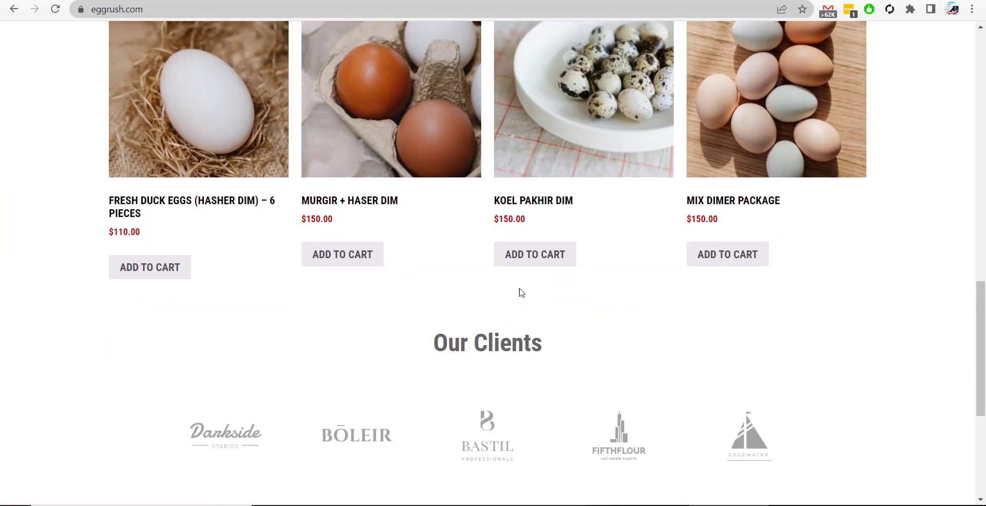
{"action": "left_click", "coordinate": [535, 255]}
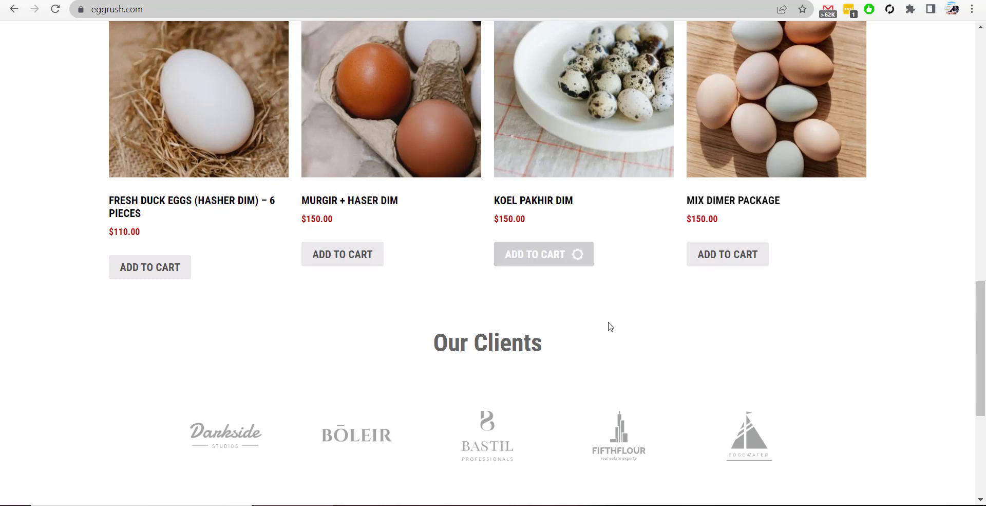
{"action": "left_click", "coordinate": [624, 256]}
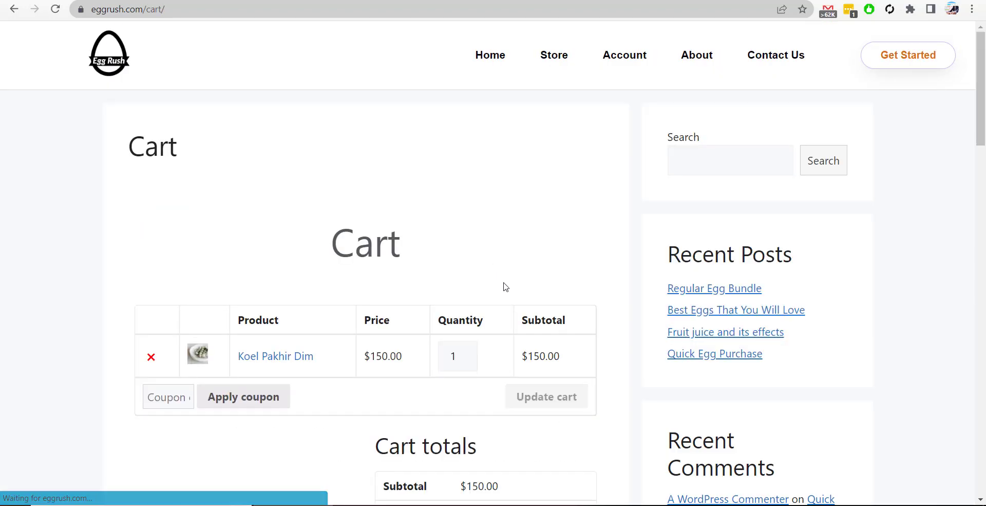
Proceed to checkout and find Delivery Type, showing Regular Delivery $50.00 and a $200.00 total.
{"action": "scroll", "coordinate": [423, 280], "scroll_direction": "down", "scroll_amount": 3}
{"action": "scroll", "coordinate": [423, 279], "scroll_direction": "down", "scroll_amount": 3}
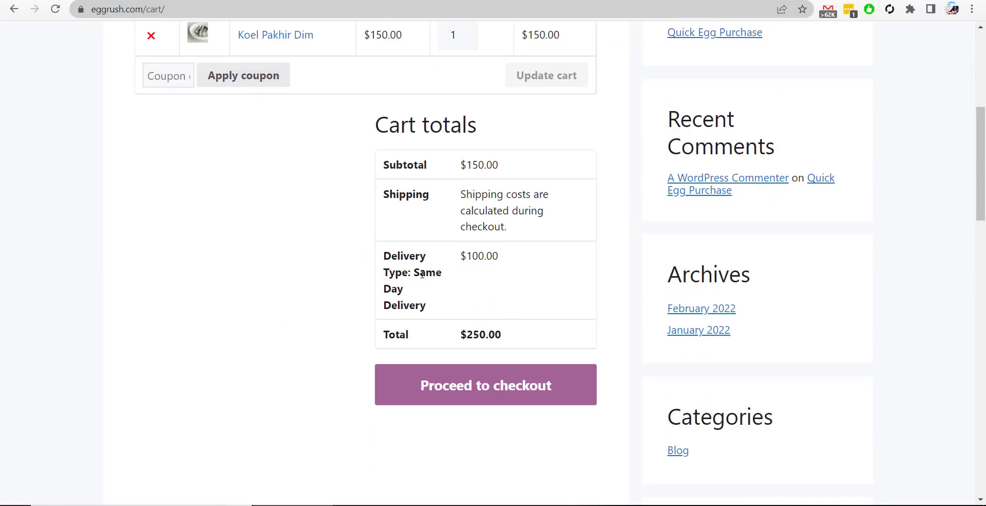
{"action": "scroll", "coordinate": [332, 210], "scroll_direction": "up", "scroll_amount": 2}
{"action": "scroll", "coordinate": [459, 320], "scroll_direction": "down", "scroll_amount": 3}
{"action": "left_click", "coordinate": [481, 391]}
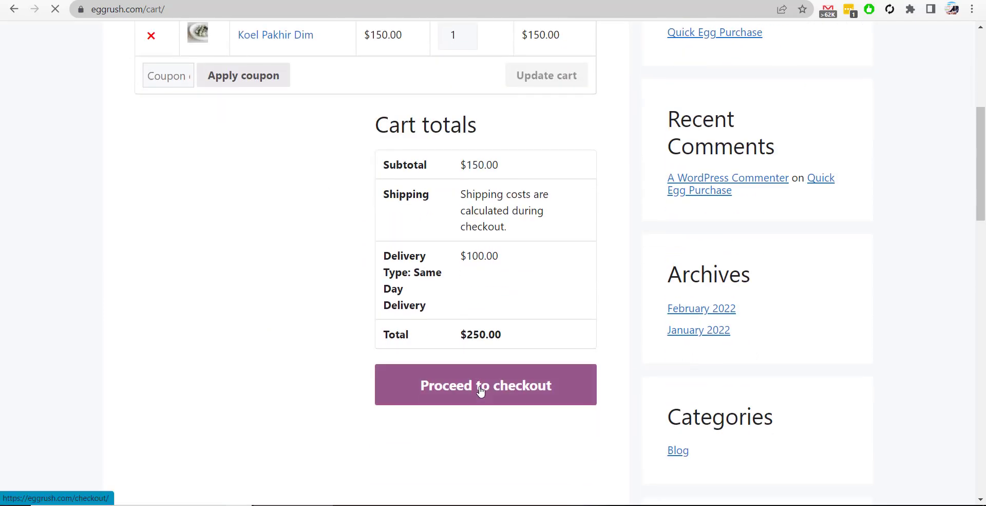
{"action": "scroll", "coordinate": [380, 249], "scroll_direction": "up", "scroll_amount": 4}
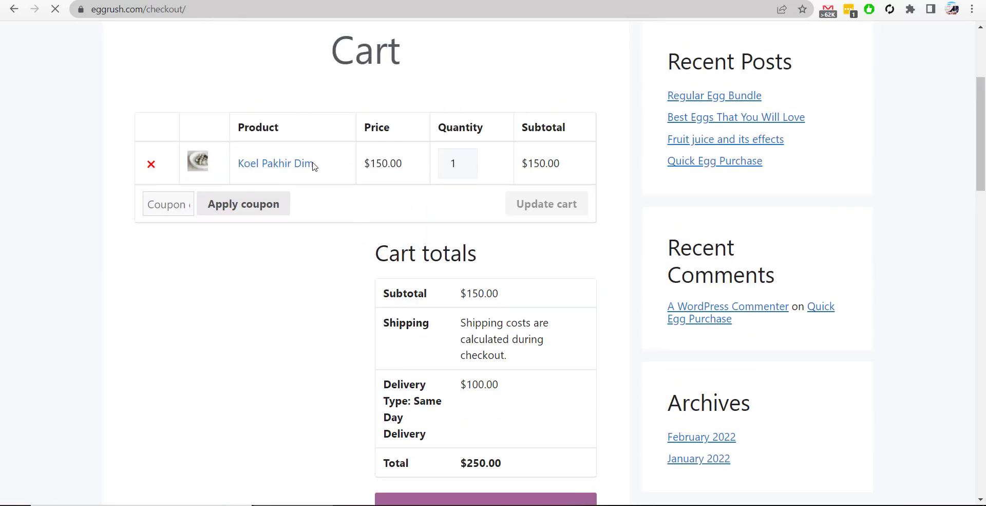
{"action": "scroll", "coordinate": [332, 305], "scroll_direction": "down", "scroll_amount": 6}
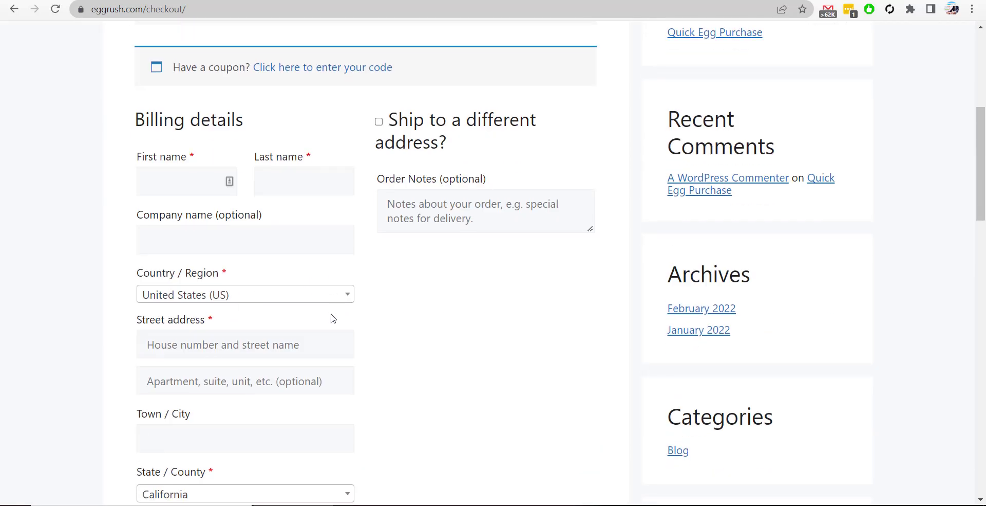
{"action": "scroll", "coordinate": [318, 308], "scroll_direction": "up", "scroll_amount": 4}
{"action": "scroll", "coordinate": [286, 332], "scroll_direction": "down", "scroll_amount": 7}
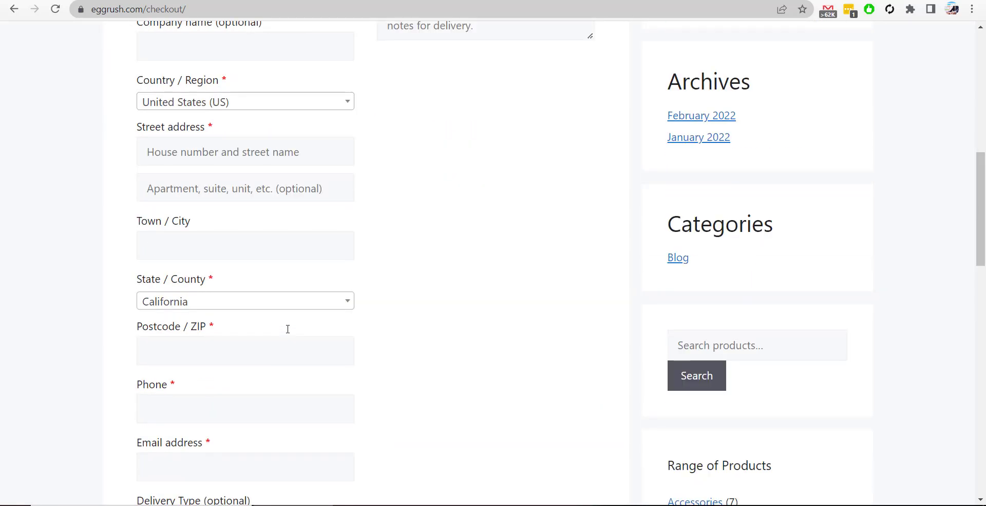
{"action": "scroll", "coordinate": [213, 205], "scroll_direction": "up", "scroll_amount": 2}
{"action": "scroll", "coordinate": [291, 310], "scroll_direction": "down", "scroll_amount": 7}
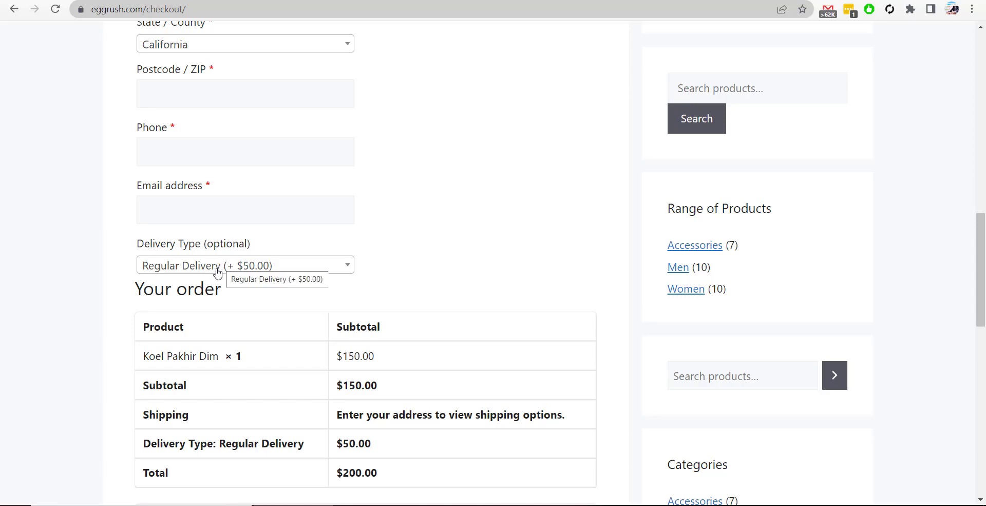
{"action": "left_click", "coordinate": [219, 266]}
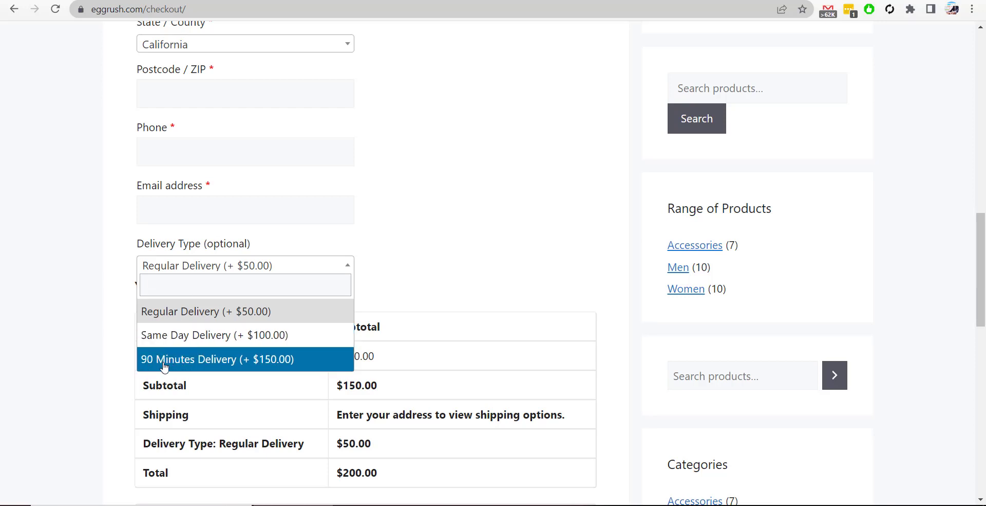
{"action": "left_click", "coordinate": [404, 286]}
{"action": "scroll", "coordinate": [379, 280], "scroll_direction": "down", "scroll_amount": 3}
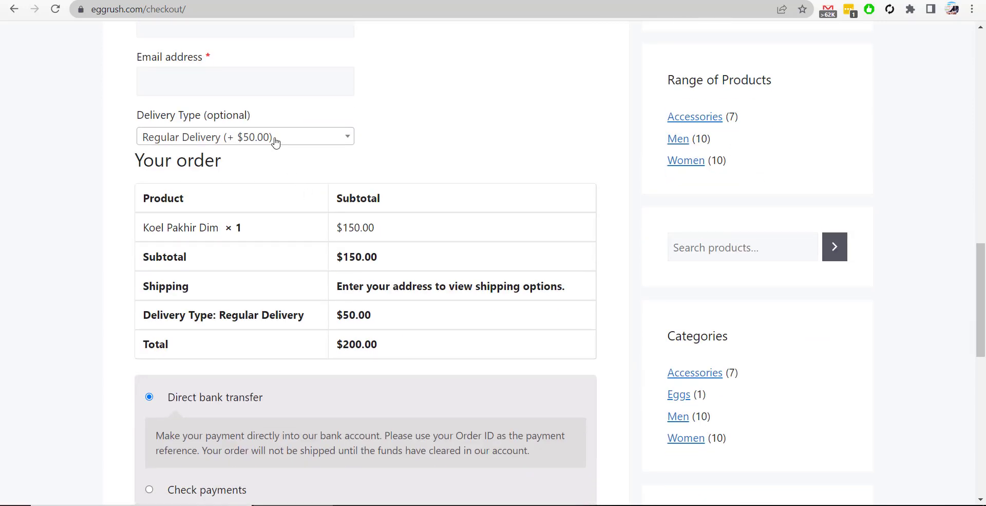
{"action": "left_click", "coordinate": [275, 138]}
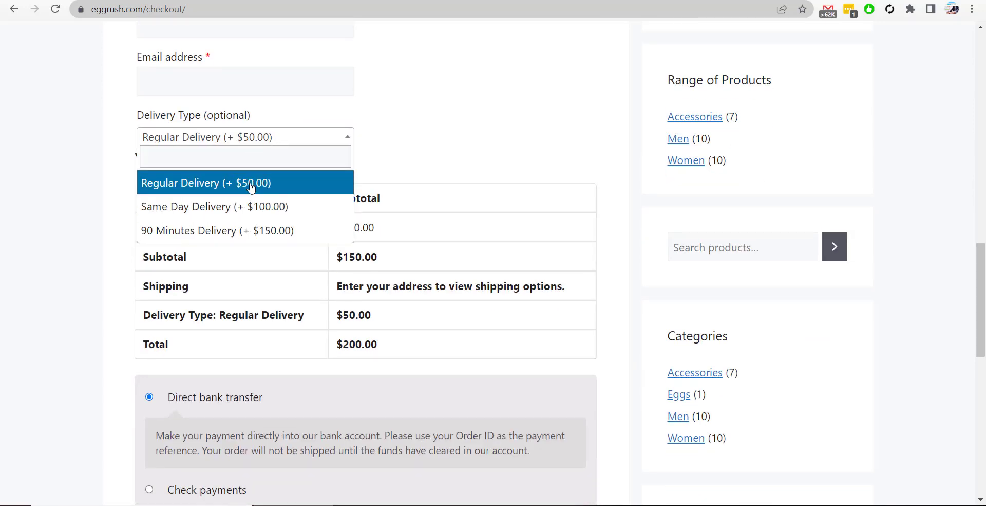
{"action": "scroll", "coordinate": [348, 269], "scroll_direction": "down", "scroll_amount": 3}
{"action": "scroll", "coordinate": [315, 319], "scroll_direction": "up", "scroll_amount": 4}
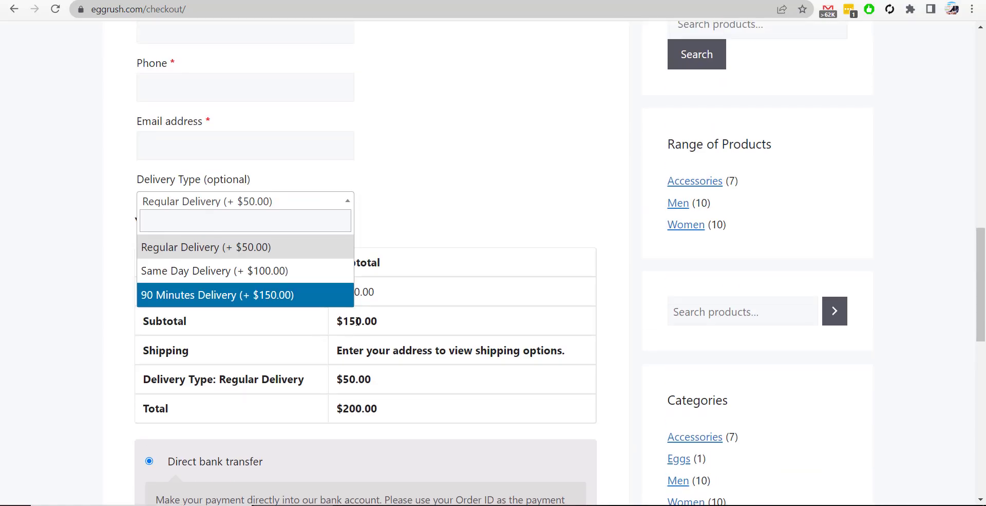
{"action": "scroll", "coordinate": [368, 321], "scroll_direction": "up", "scroll_amount": 7}
{"action": "scroll", "coordinate": [332, 324], "scroll_direction": "down", "scroll_amount": 10}
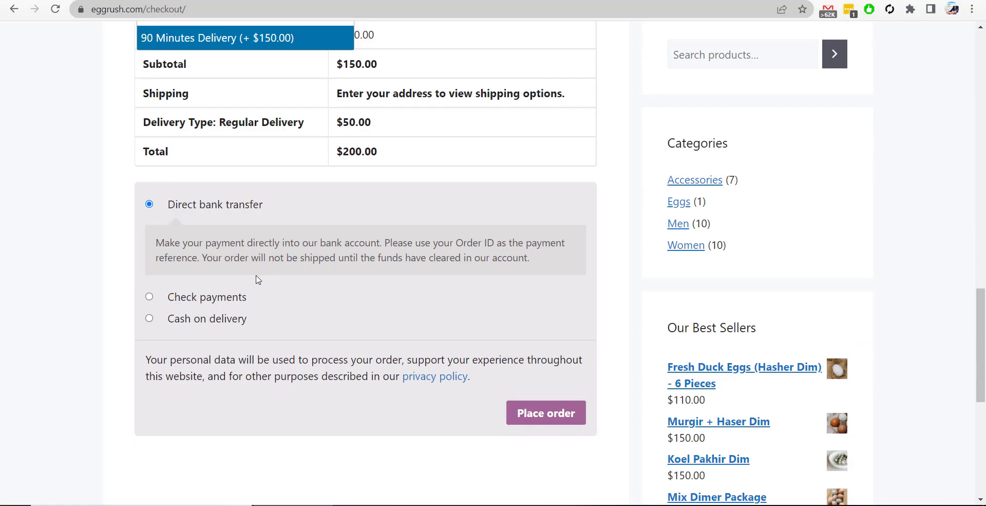
{"action": "scroll", "coordinate": [255, 279], "scroll_direction": "up", "scroll_amount": 9}
{"action": "scroll", "coordinate": [266, 283], "scroll_direction": "down", "scroll_amount": 2}
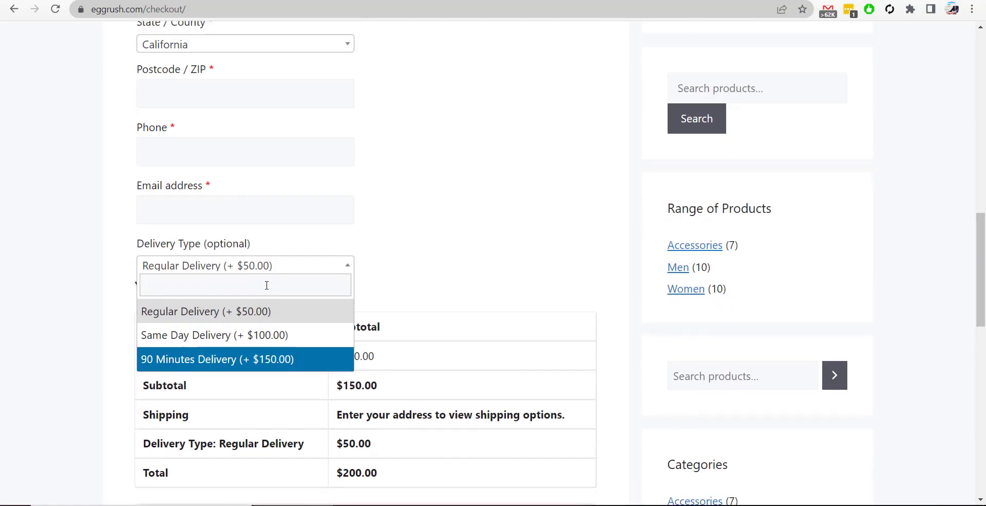
{"action": "left_click", "coordinate": [464, 264]}
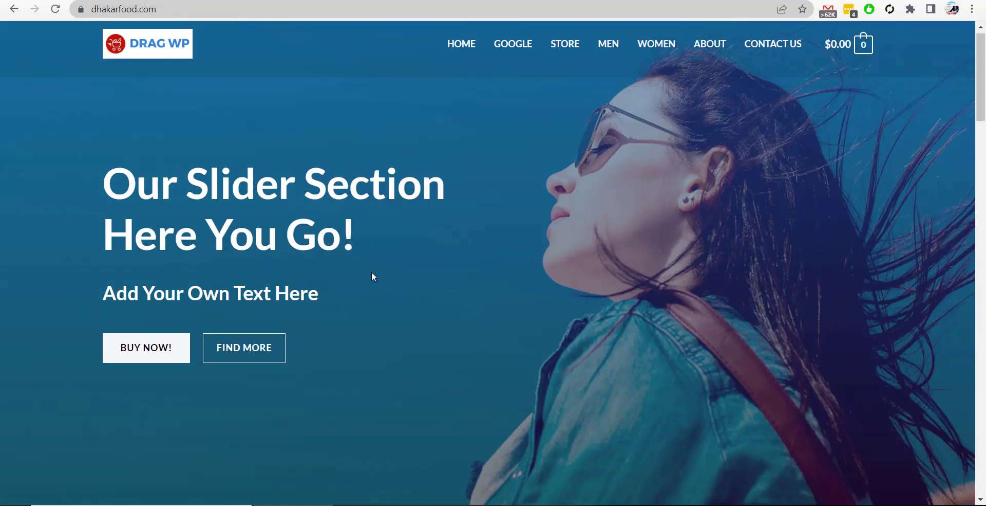
Open DNK Blue Shoes from Our Products, add it to the cart, and view the $150.00 cart.
{"action": "scroll", "coordinate": [371, 275], "scroll_direction": "down", "scroll_amount": 15}
{"action": "scroll", "coordinate": [372, 277], "scroll_direction": "down", "scroll_amount": 5}
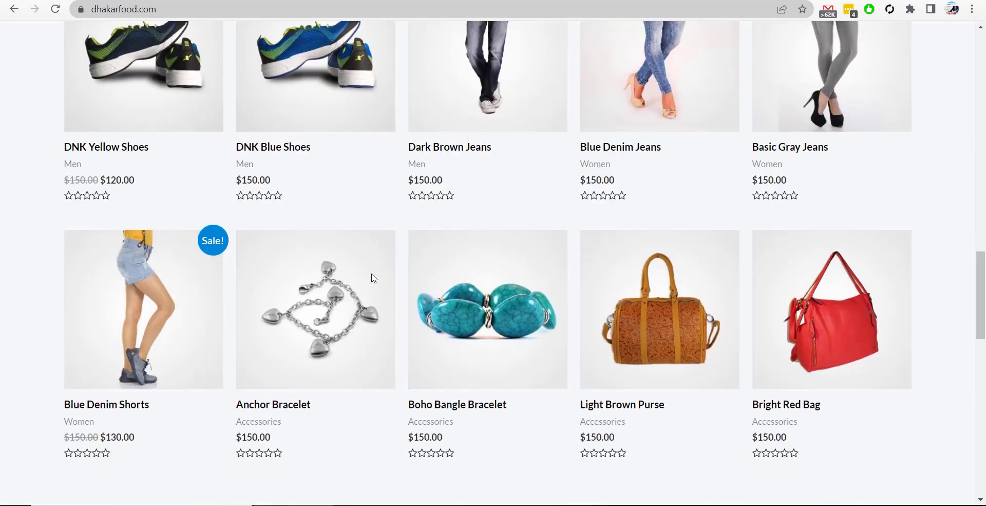
{"action": "scroll", "coordinate": [383, 297], "scroll_direction": "up", "scroll_amount": 3}
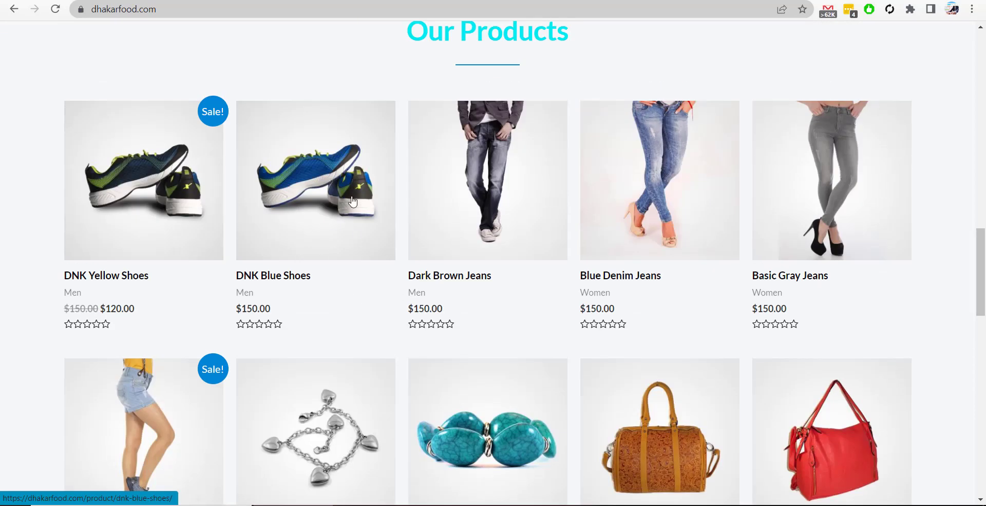
{"action": "scroll", "coordinate": [315, 227], "scroll_direction": "up", "scroll_amount": 3}
{"action": "scroll", "coordinate": [401, 256], "scroll_direction": "down", "scroll_amount": 2}
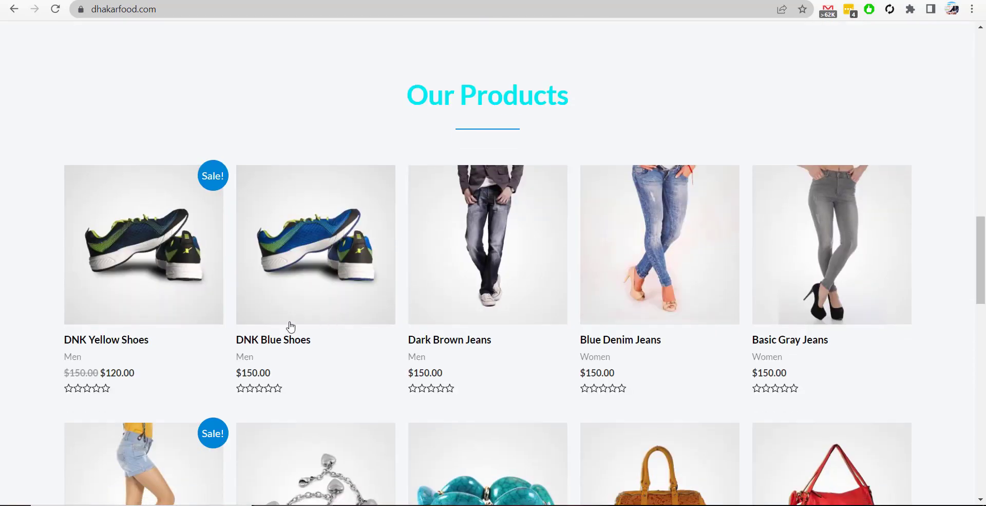
{"action": "left_click", "coordinate": [285, 332]}
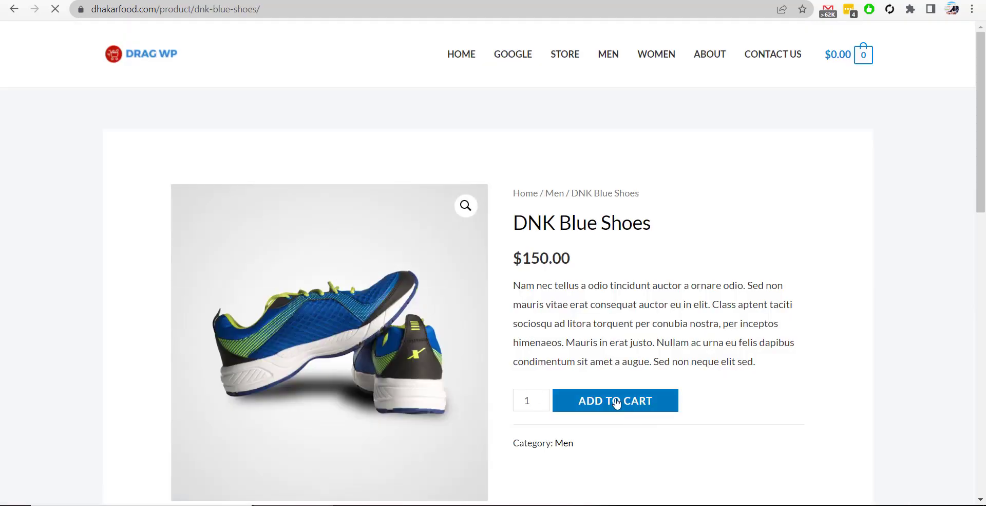
{"action": "left_click", "coordinate": [617, 401]}
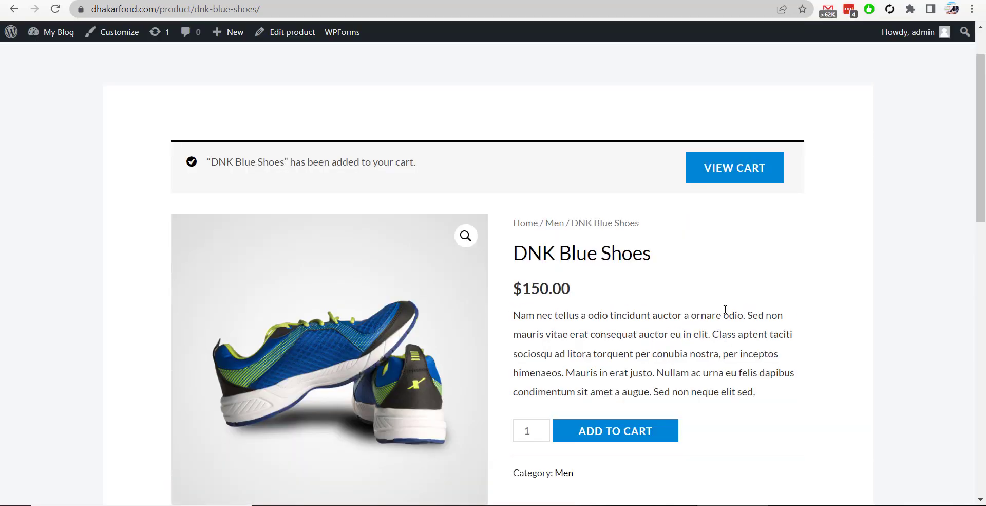
{"action": "left_click", "coordinate": [729, 177]}
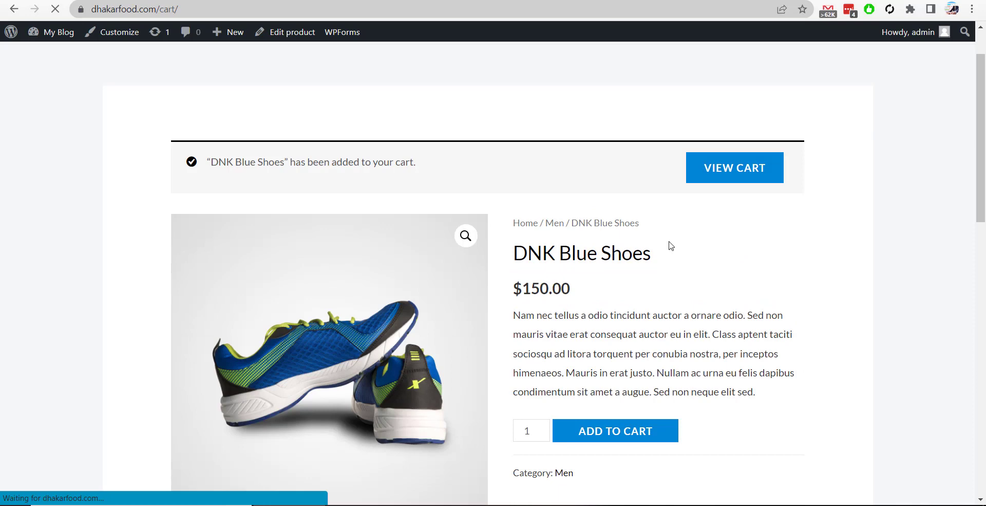
{"action": "scroll", "coordinate": [627, 275], "scroll_direction": "down", "scroll_amount": 4}
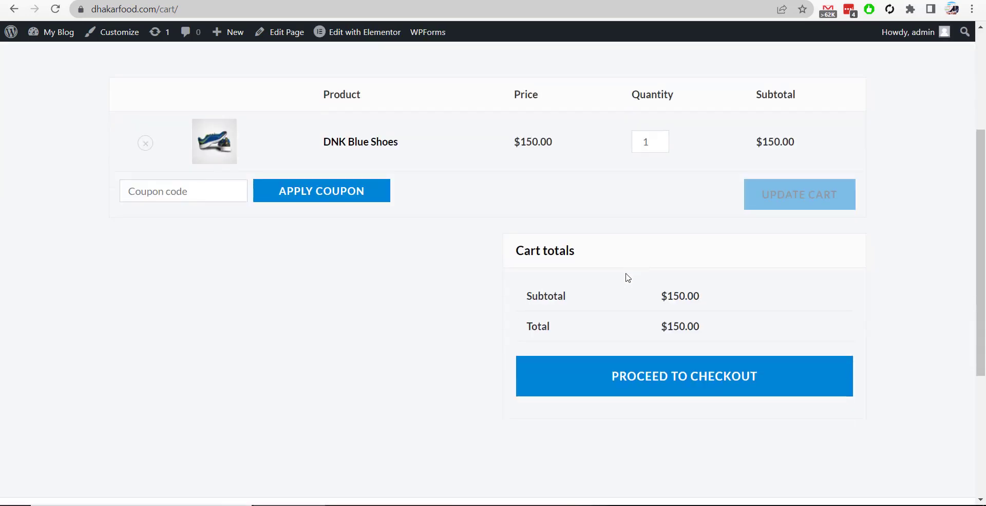
{"action": "left_click", "coordinate": [678, 383]}
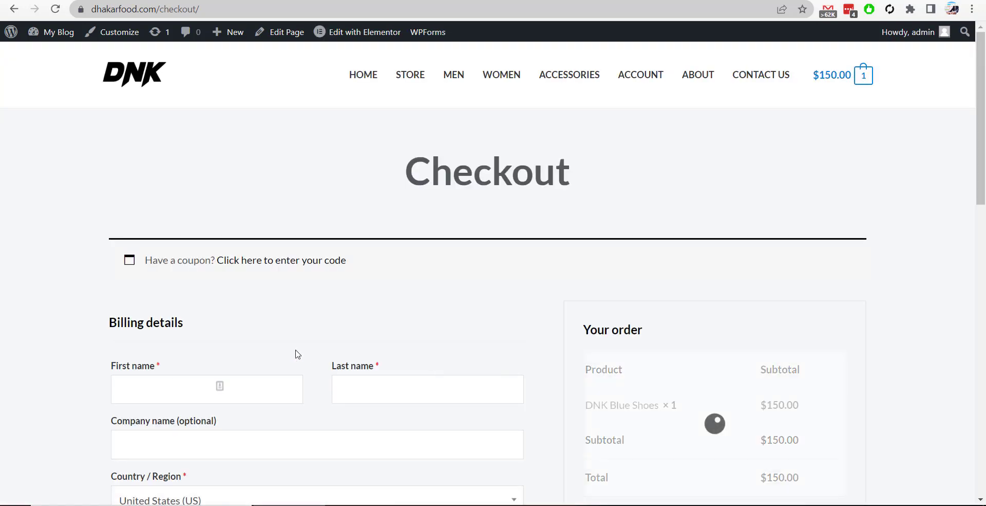
{"action": "scroll", "coordinate": [209, 353], "scroll_direction": "down", "scroll_amount": 4}
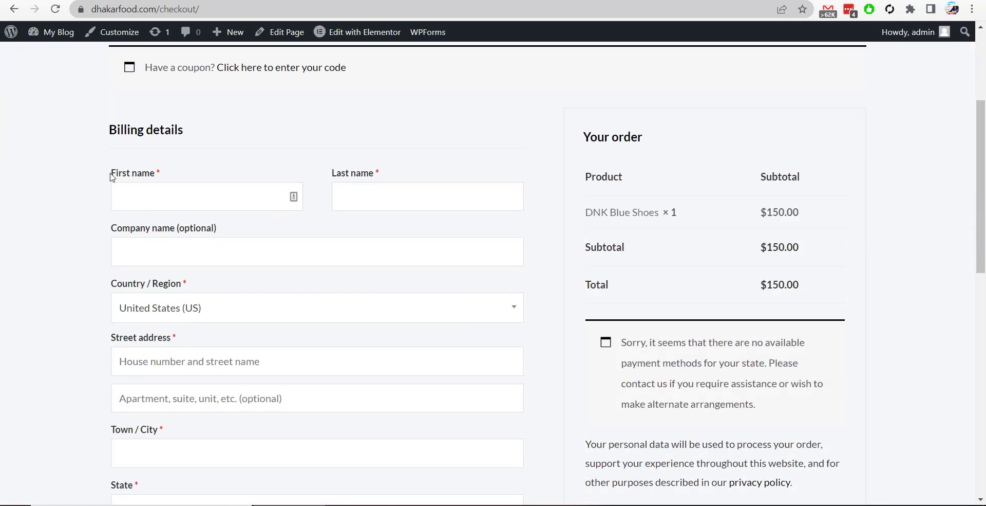
{"action": "scroll", "coordinate": [169, 257], "scroll_direction": "down", "scroll_amount": 5}
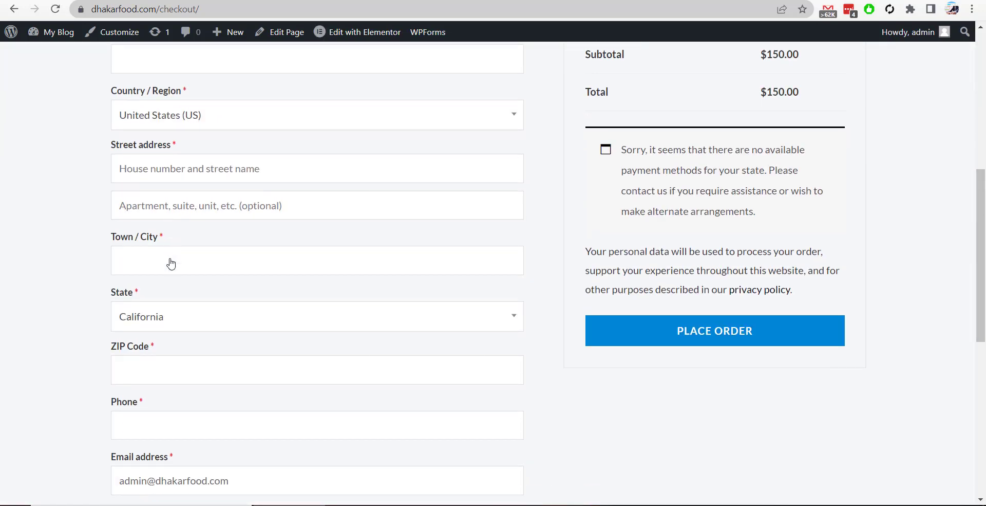
{"action": "scroll", "coordinate": [171, 258], "scroll_direction": "down", "scroll_amount": 5}
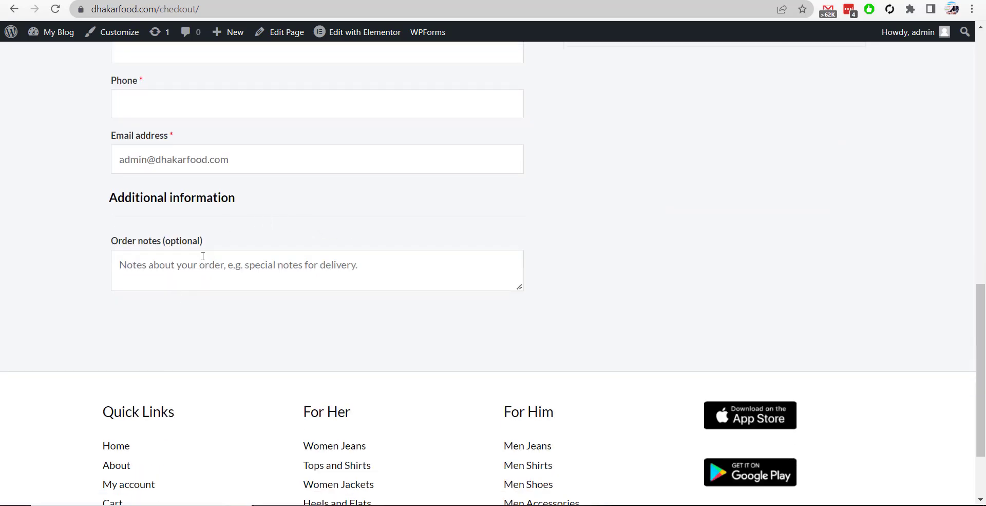
{"action": "scroll", "coordinate": [318, 329], "scroll_direction": "up", "scroll_amount": 8}
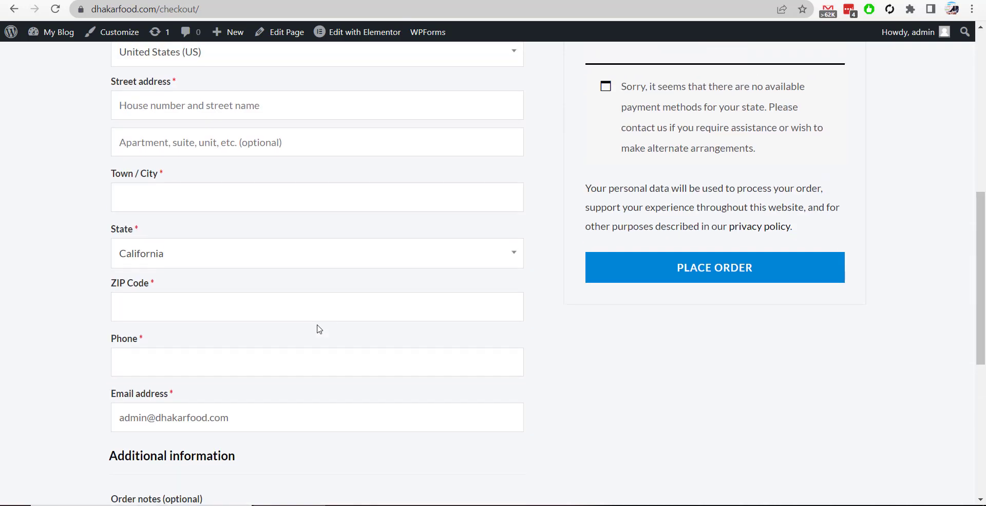
{"action": "scroll", "coordinate": [260, 224], "scroll_direction": "down", "scroll_amount": 10}
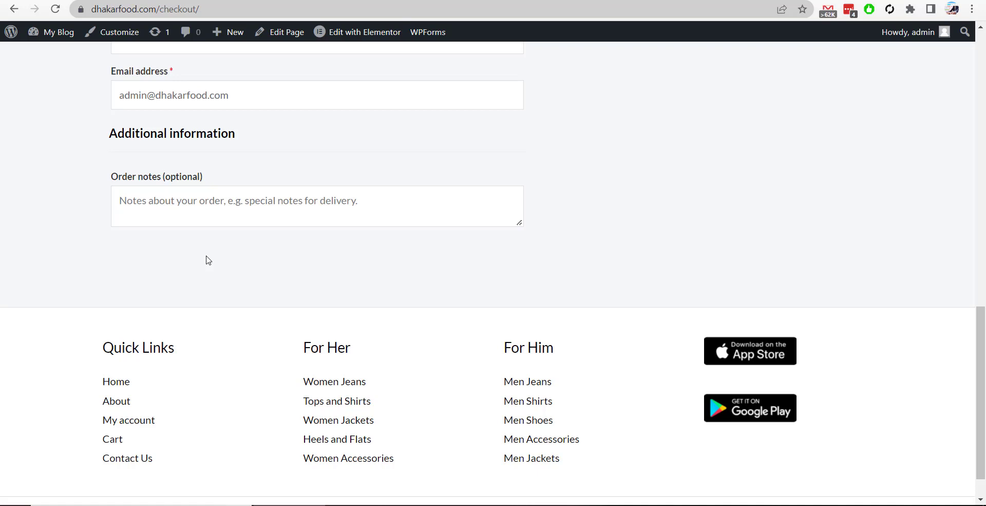
{"action": "scroll", "coordinate": [209, 260], "scroll_direction": "up", "scroll_amount": 1}
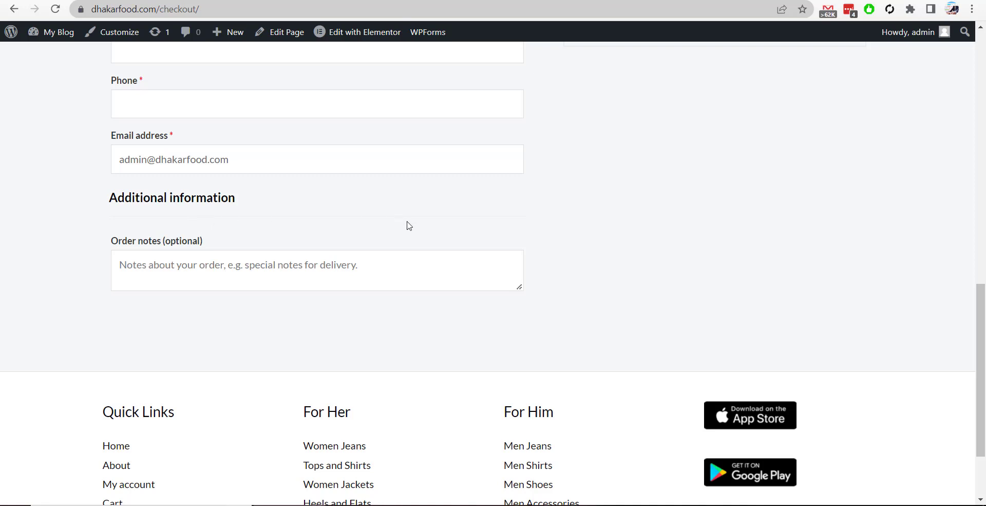
{"action": "scroll", "coordinate": [546, 251], "scroll_direction": "up", "scroll_amount": 7}
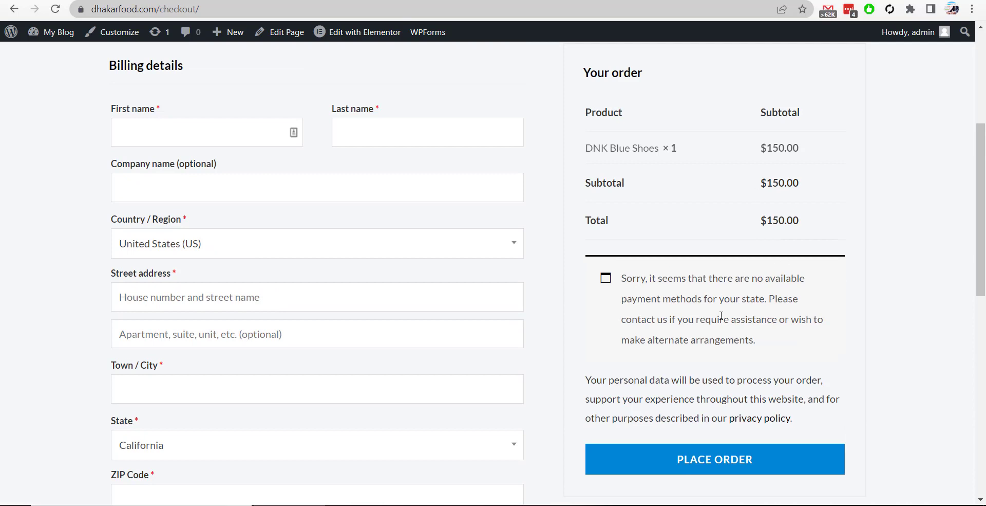
{"action": "scroll", "coordinate": [721, 315], "scroll_direction": "up", "scroll_amount": 4}
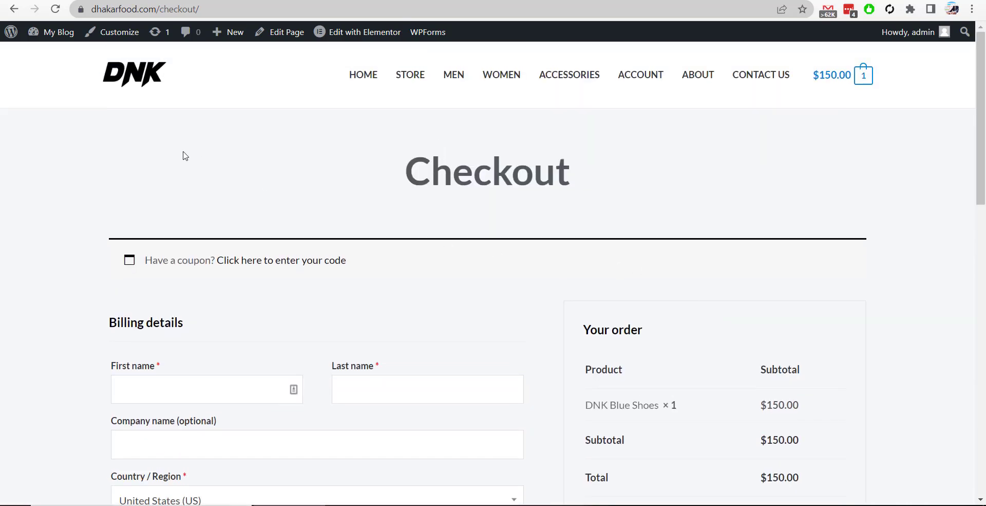
Go from the dashboard to Plugins > Add New, dismissing the Starter Templates rating notice.
{"action": "left_click", "coordinate": [61, 59]}
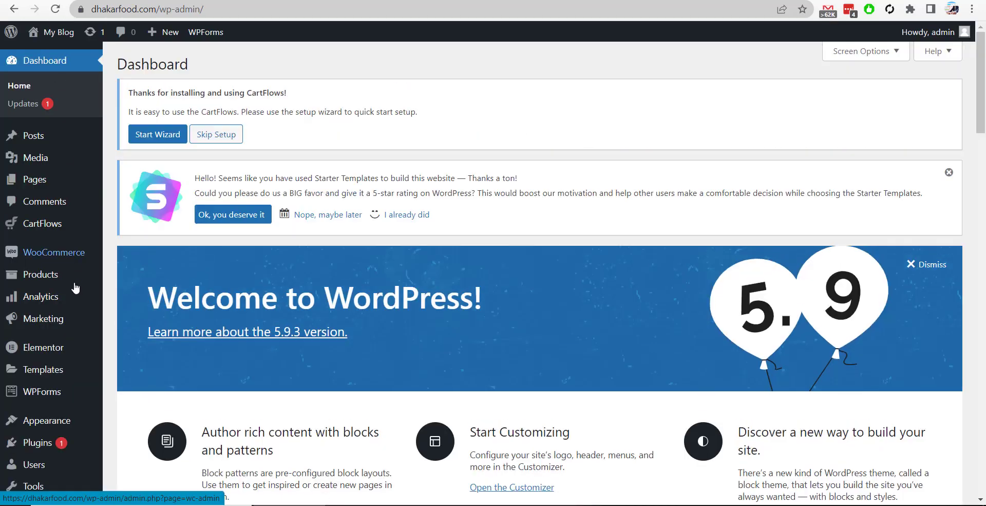
{"action": "scroll", "coordinate": [76, 293], "scroll_direction": "down", "scroll_amount": 3}
{"action": "mouse_move", "coordinate": [34, 356]}
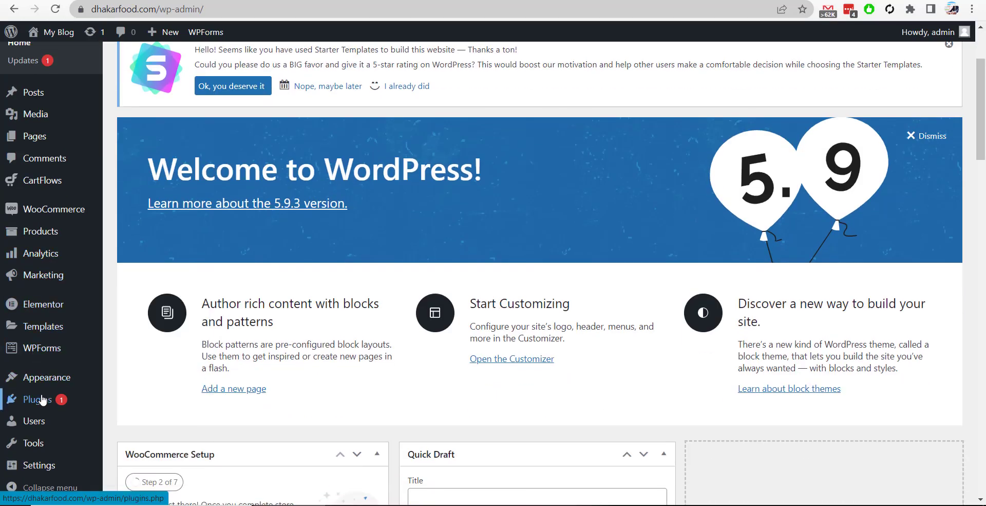
{"action": "mouse_move", "coordinate": [66, 400]}
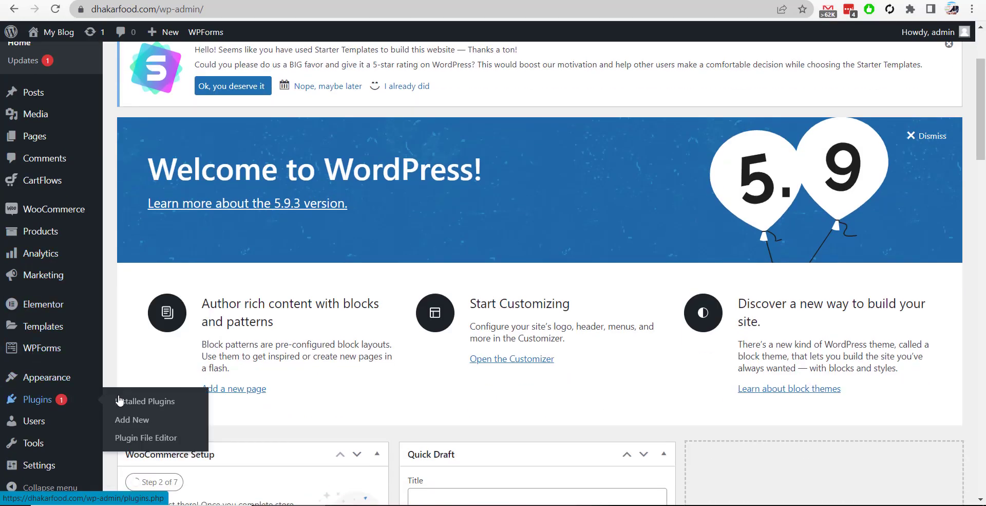
{"action": "left_click", "coordinate": [132, 419]}
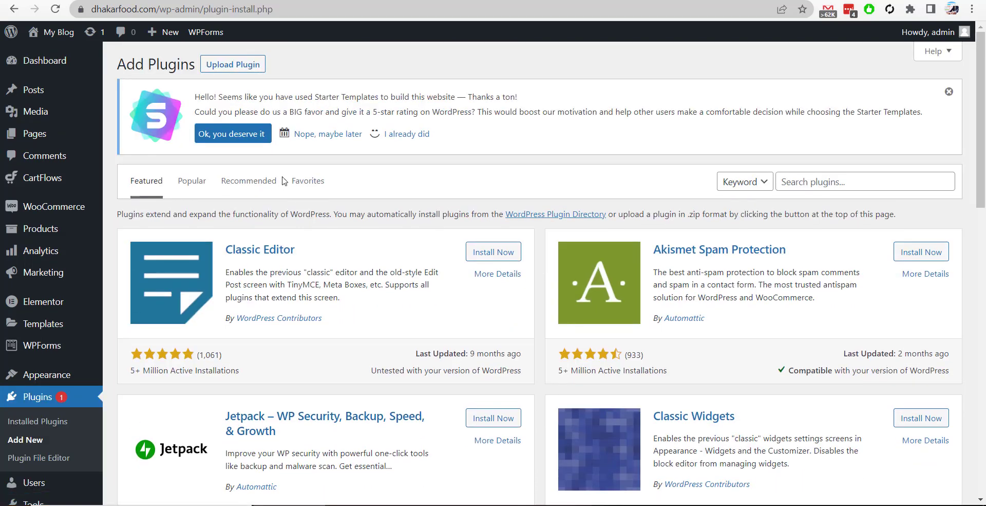
{"action": "left_click", "coordinate": [948, 92]}
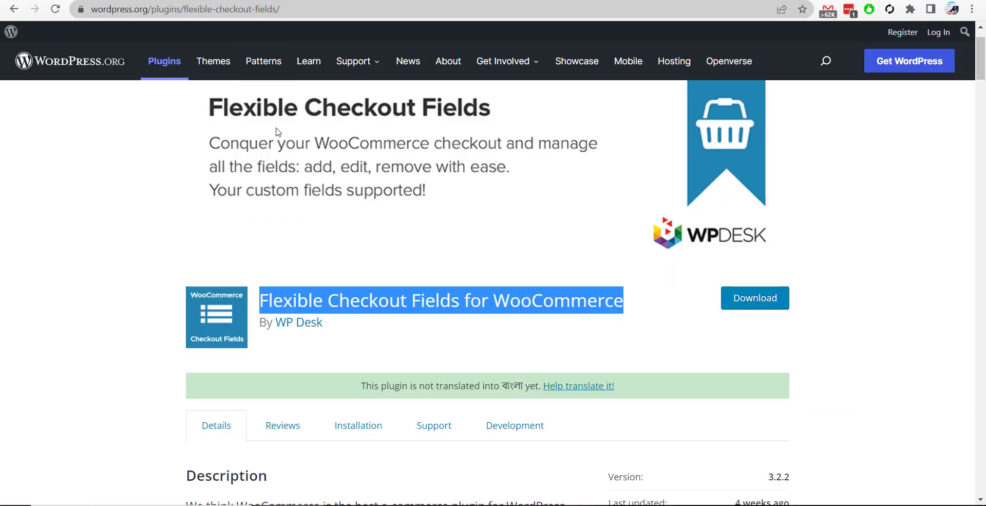
{"action": "left_click", "coordinate": [302, 248]}
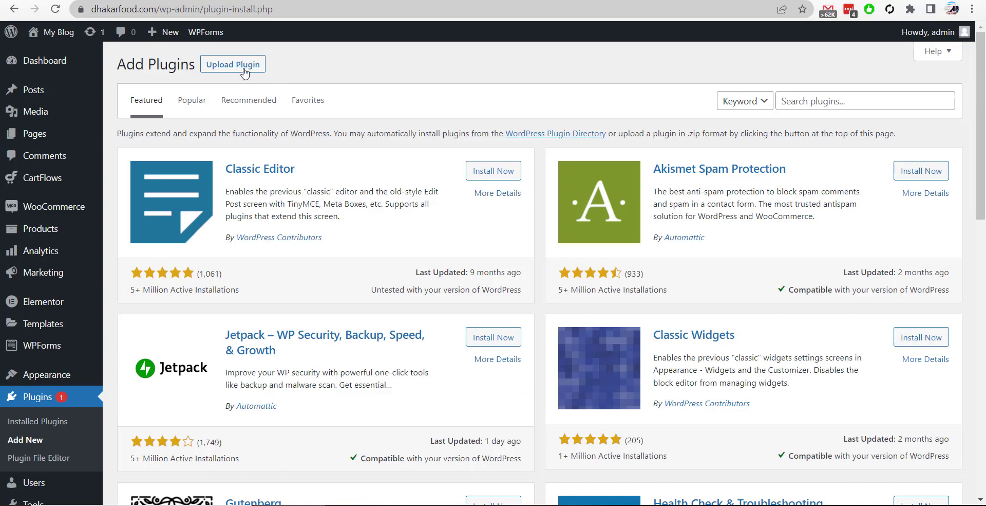
Upload flexible-checkout-fields.zip, install it, and activate the Flexible Checkout Fields plugin.
{"action": "left_click", "coordinate": [245, 73]}
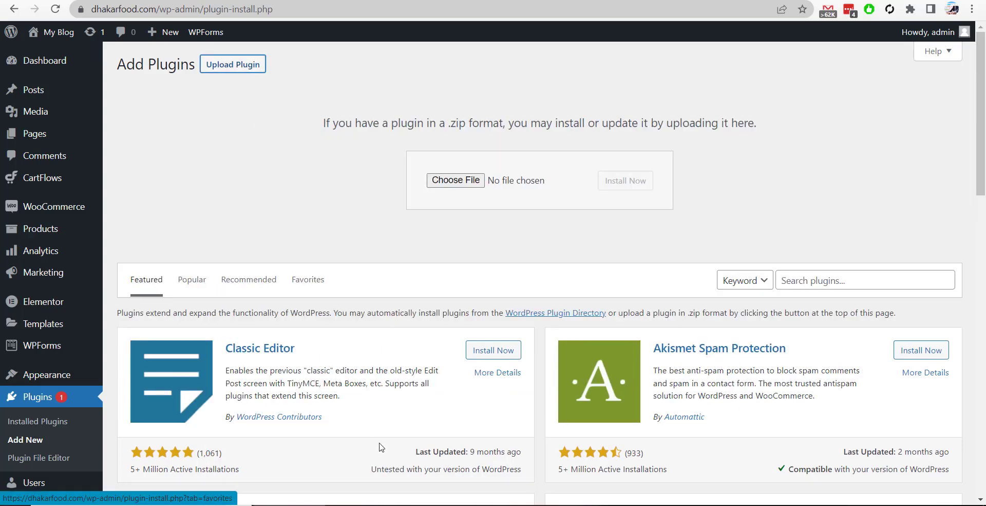
{"action": "key", "text": "alt+Tab"}
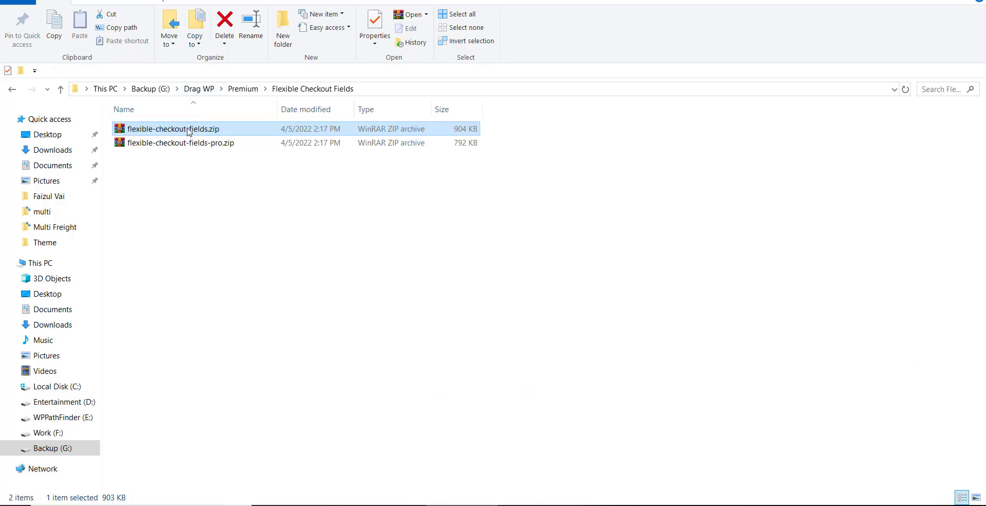
{"action": "left_click_drag", "start_coordinate": [183, 132], "coordinate": [459, 182]}
{"action": "left_click", "coordinate": [620, 181]}
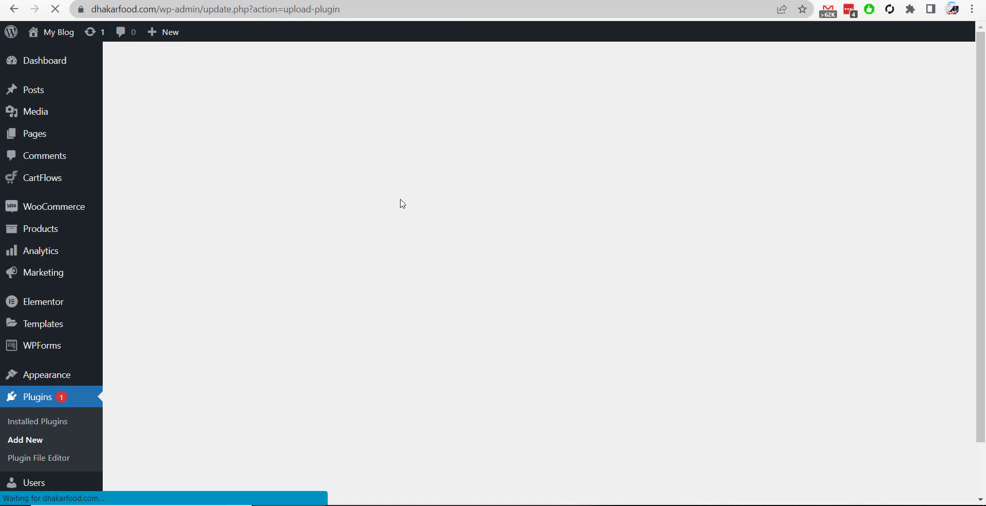
{"action": "key", "text": "Tab"}
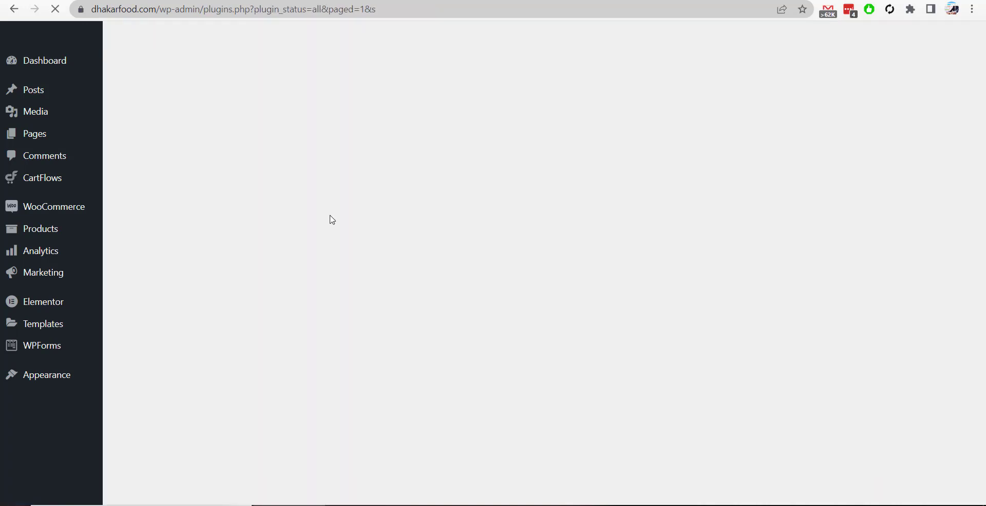
{"action": "scroll", "coordinate": [314, 247], "scroll_direction": "down", "scroll_amount": 1}
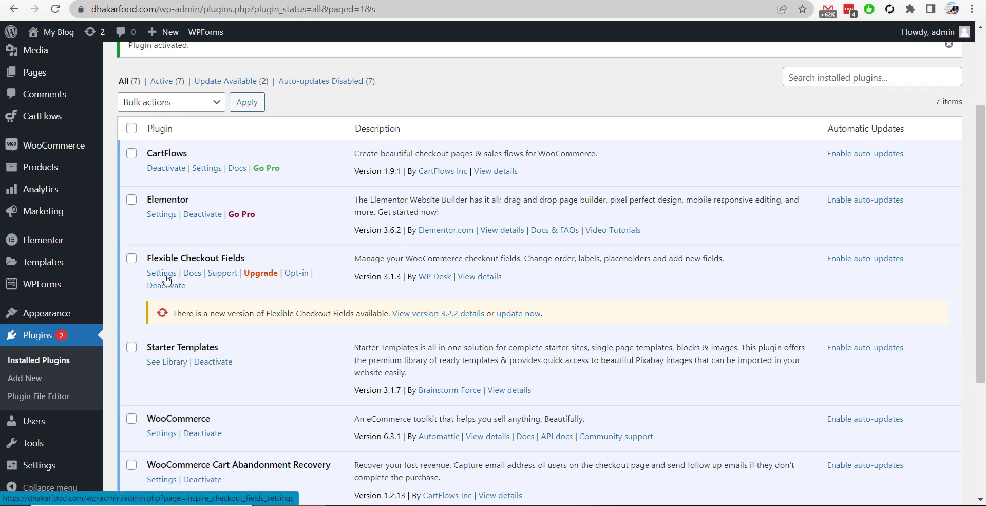
Open Flexible Checkout Fields settings and choose Paragraph Text as the new field type.
{"action": "left_click", "coordinate": [166, 276]}
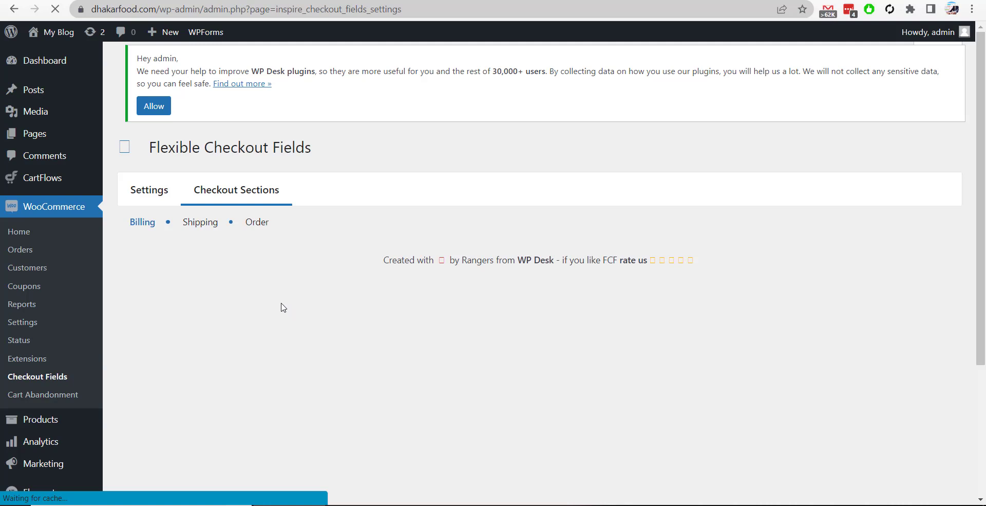
{"action": "scroll", "coordinate": [220, 236], "scroll_direction": "down", "scroll_amount": 3}
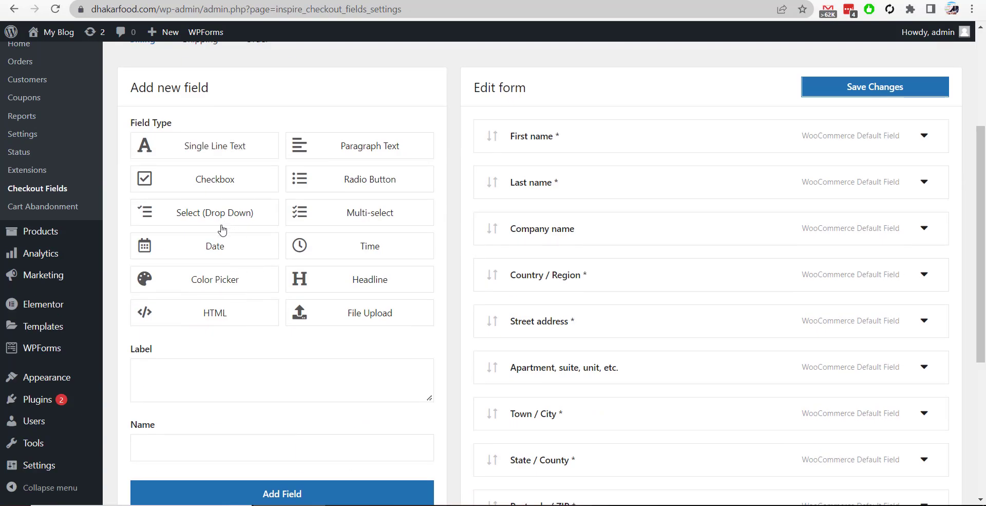
{"action": "scroll", "coordinate": [248, 322], "scroll_direction": "down", "scroll_amount": 2}
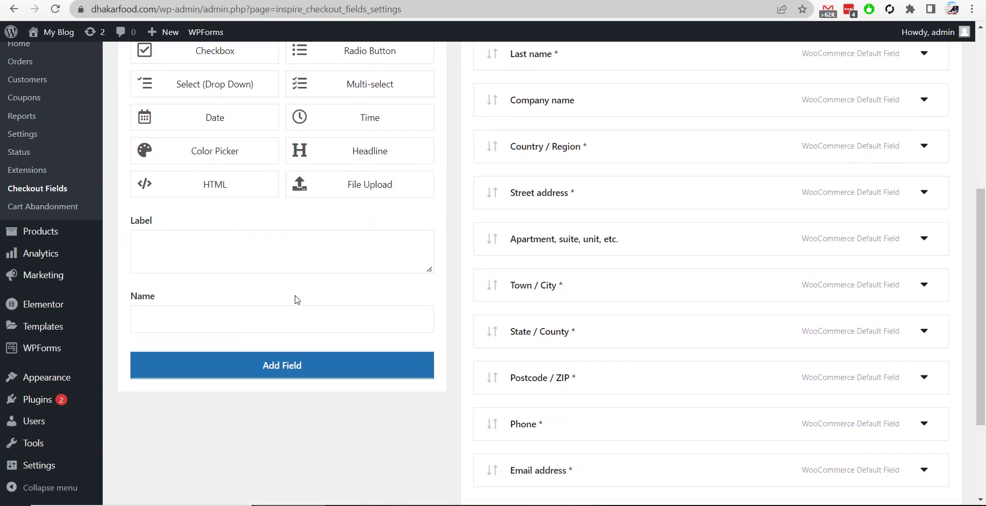
{"action": "scroll", "coordinate": [295, 300], "scroll_direction": "up", "scroll_amount": 2}
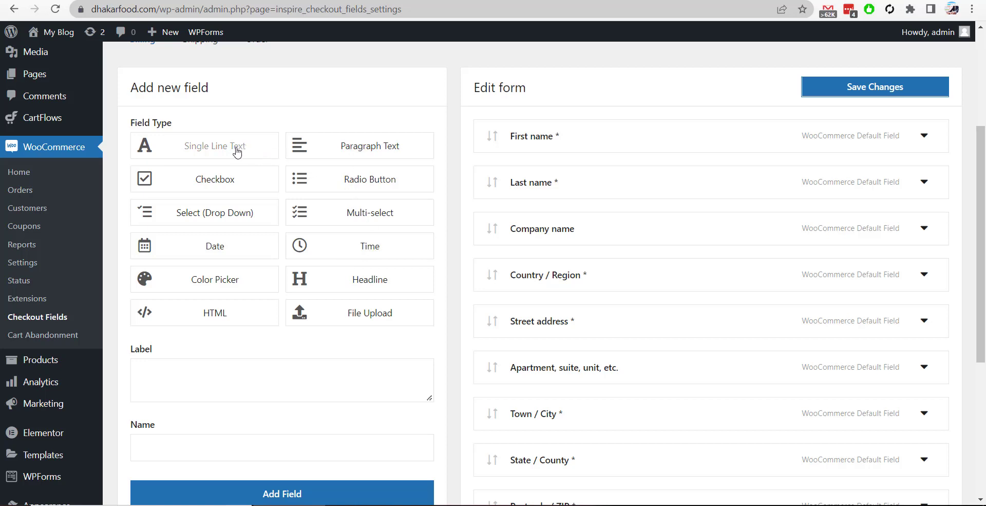
{"action": "left_click", "coordinate": [223, 186]}
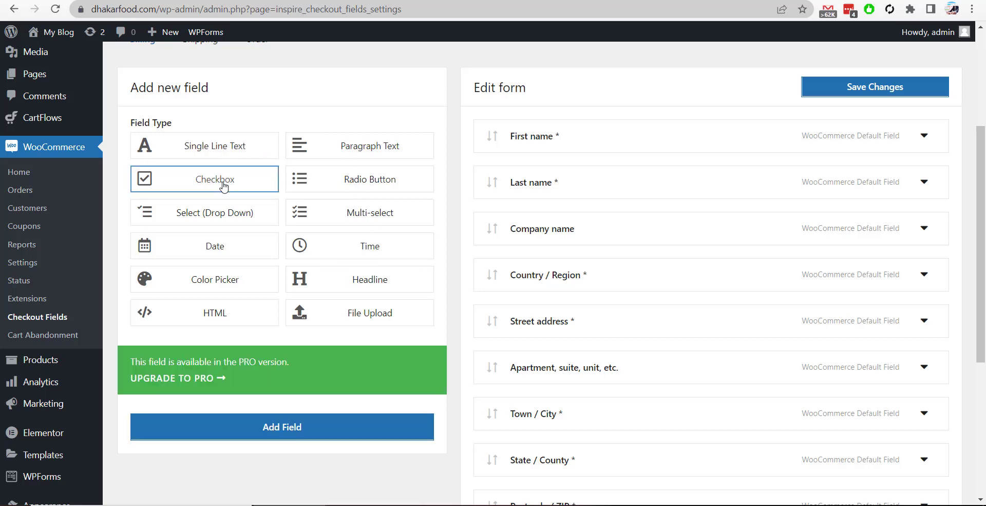
{"action": "scroll", "coordinate": [253, 269], "scroll_direction": "down", "scroll_amount": 1}
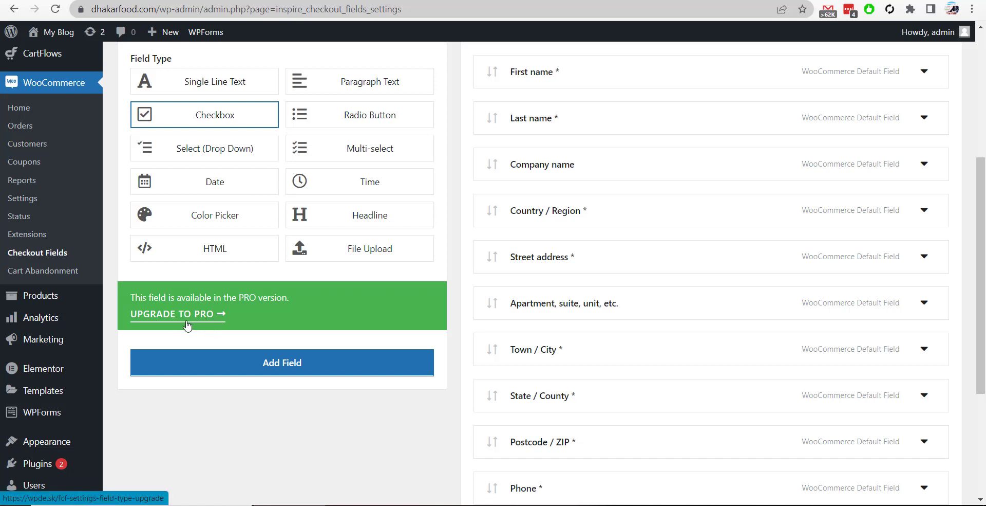
{"action": "scroll", "coordinate": [263, 244], "scroll_direction": "up", "scroll_amount": 1}
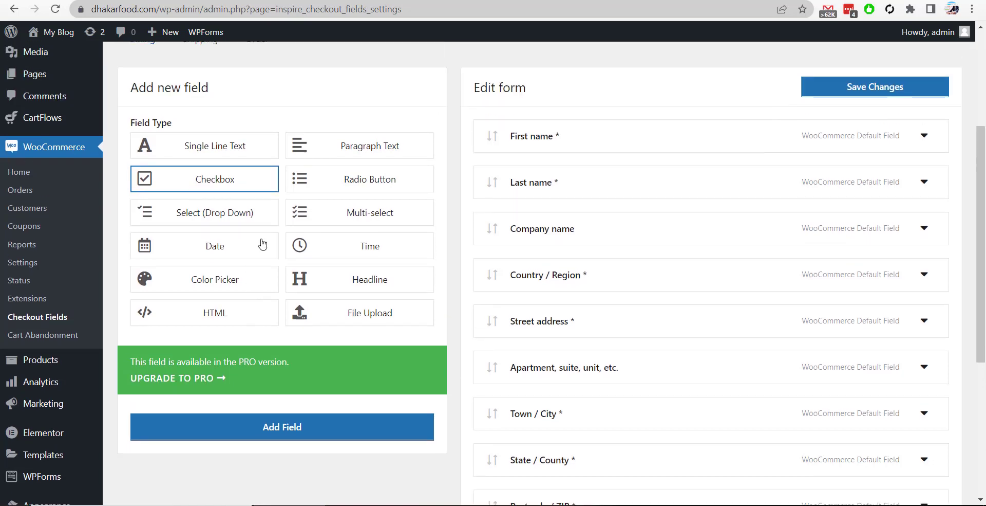
{"action": "left_click", "coordinate": [331, 154]}
{"action": "scroll", "coordinate": [290, 283], "scroll_direction": "down", "scroll_amount": 2}
{"action": "scroll", "coordinate": [280, 277], "scroll_direction": "down", "scroll_amount": 1}
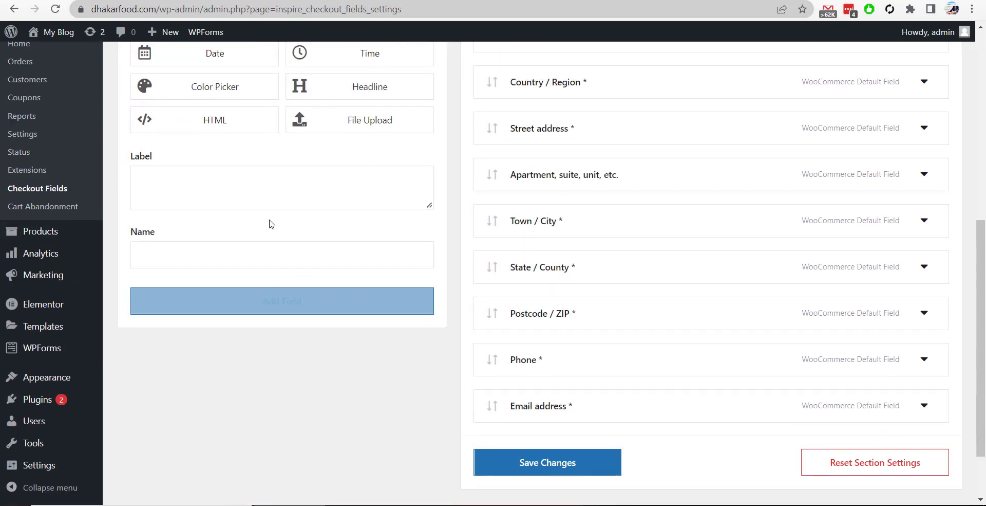
Add a 'Phone Number' field to the billing form and view its Pricing options, which require Pro.
{"action": "left_click", "coordinate": [242, 196]}
{"action": "type", "text": "Phone Number"}
{"action": "left_click", "coordinate": [314, 308]}
{"action": "scroll", "coordinate": [616, 329], "scroll_direction": "down", "scroll_amount": 2}
{"action": "left_click", "coordinate": [646, 315]}
{"action": "scroll", "coordinate": [712, 345], "scroll_direction": "down", "scroll_amount": 2}
{"action": "left_click", "coordinate": [518, 265]}
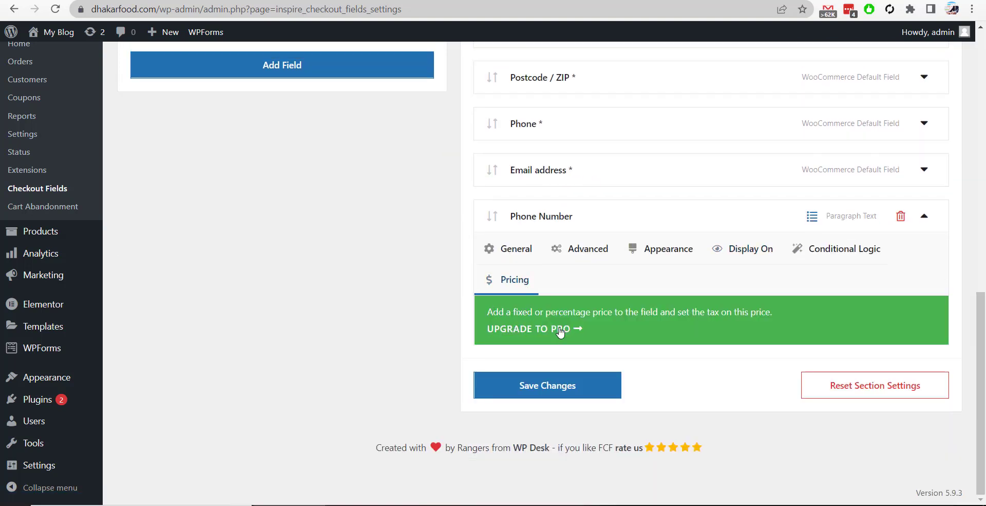
{"action": "scroll", "coordinate": [587, 341], "scroll_direction": "up", "scroll_amount": 3}
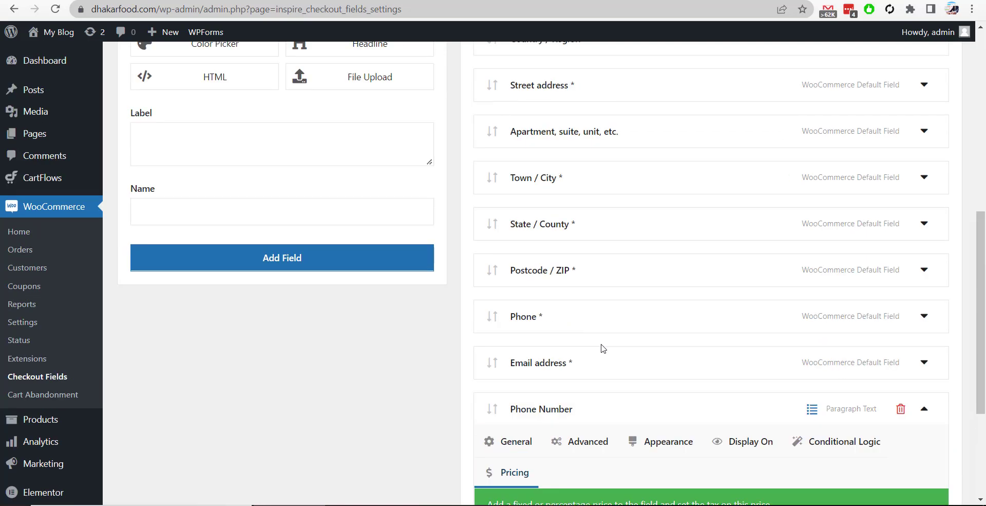
{"action": "scroll", "coordinate": [238, 339], "scroll_direction": "up", "scroll_amount": 1}
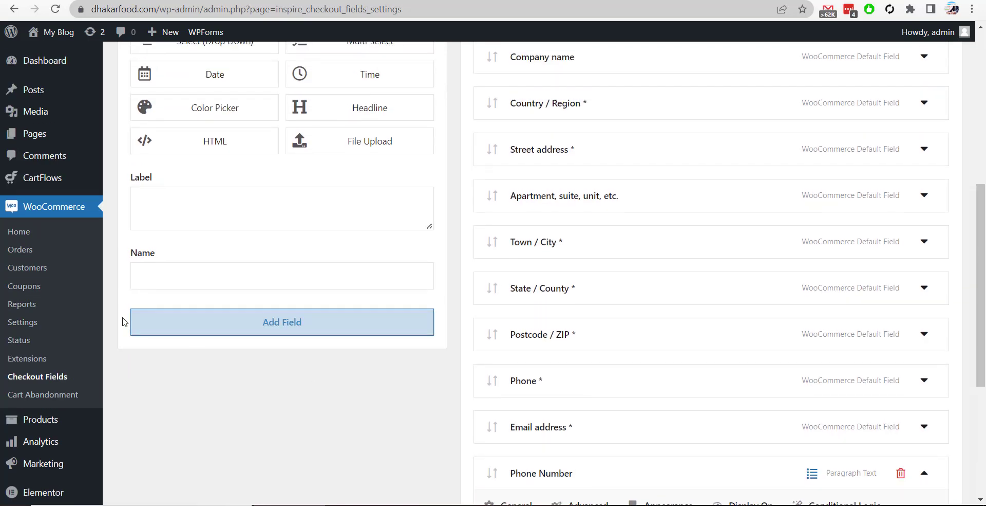
{"action": "scroll", "coordinate": [66, 353], "scroll_direction": "down", "scroll_amount": 3}
{"action": "scroll", "coordinate": [49, 397], "scroll_direction": "down", "scroll_amount": 2}
{"action": "mouse_move", "coordinate": [44, 402]}
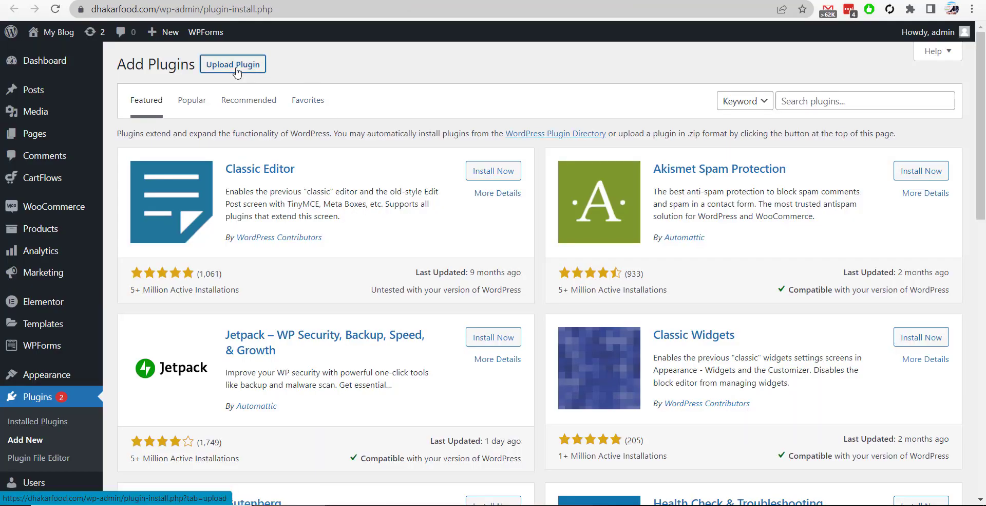
Upload flexible-checkout-fields-pro.zip, install it, and activate Flexible Checkout Fields PRO.
{"action": "left_click", "coordinate": [232, 64]}
{"action": "key", "text": "alt+Tab"}
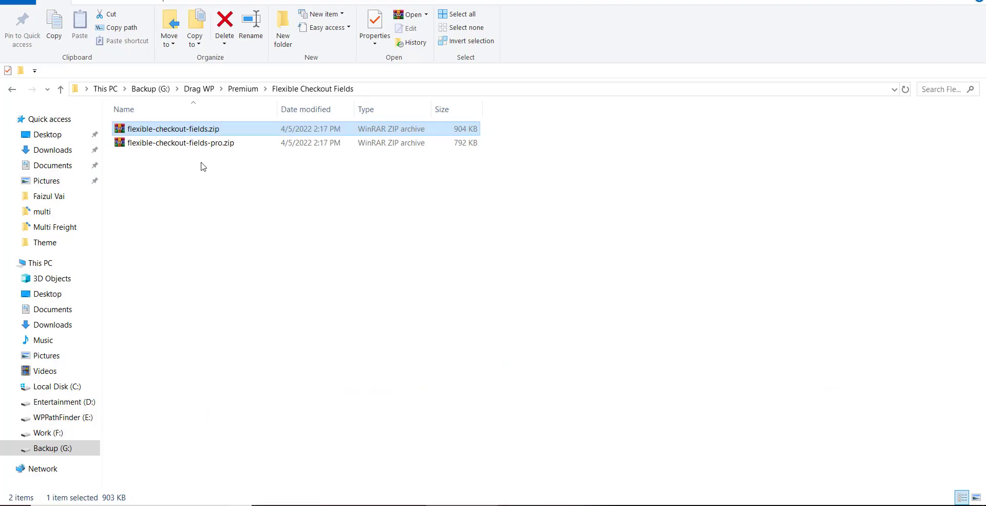
{"action": "left_click", "coordinate": [193, 145]}
{"action": "left_click_drag", "start_coordinate": [186, 148], "coordinate": [452, 186]}
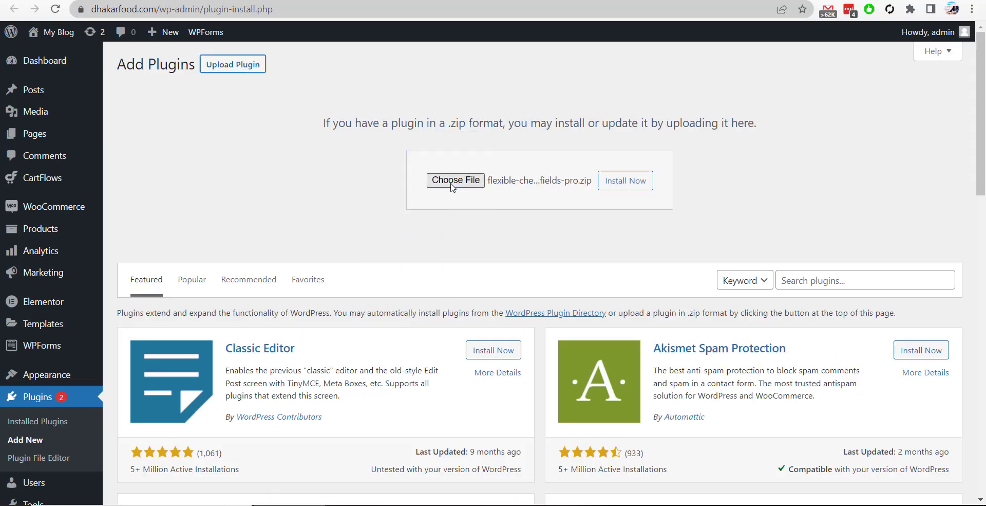
{"action": "left_click", "coordinate": [625, 180]}
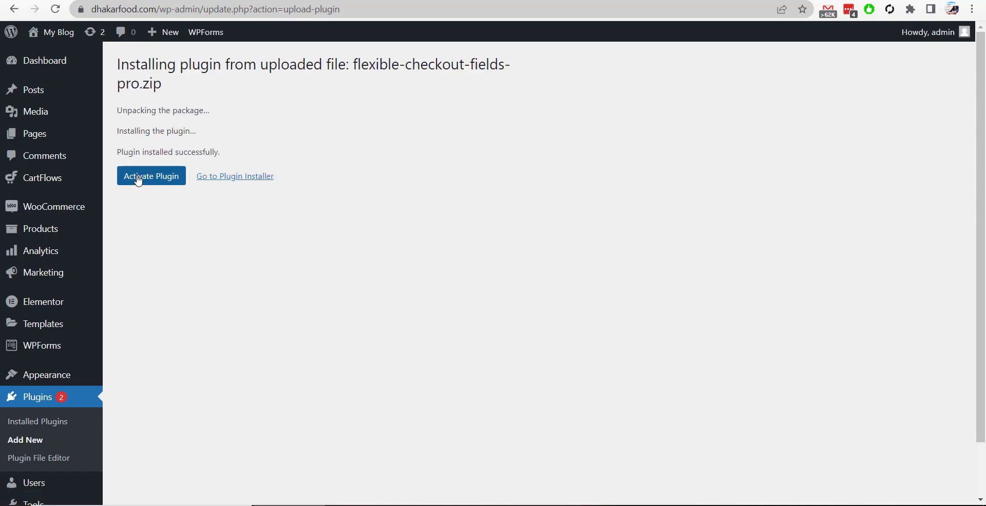
{"action": "left_click", "coordinate": [137, 177]}
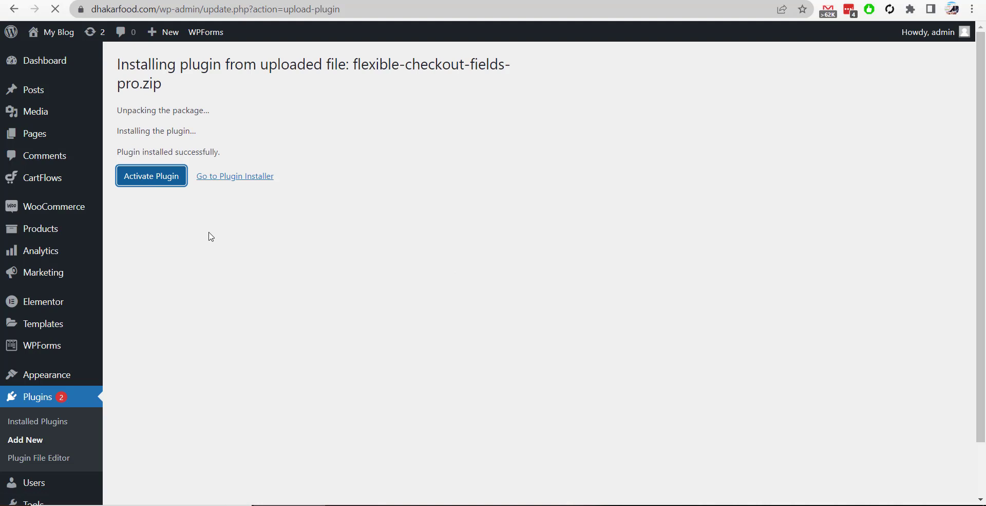
{"action": "scroll", "coordinate": [323, 275], "scroll_direction": "down", "scroll_amount": 4}
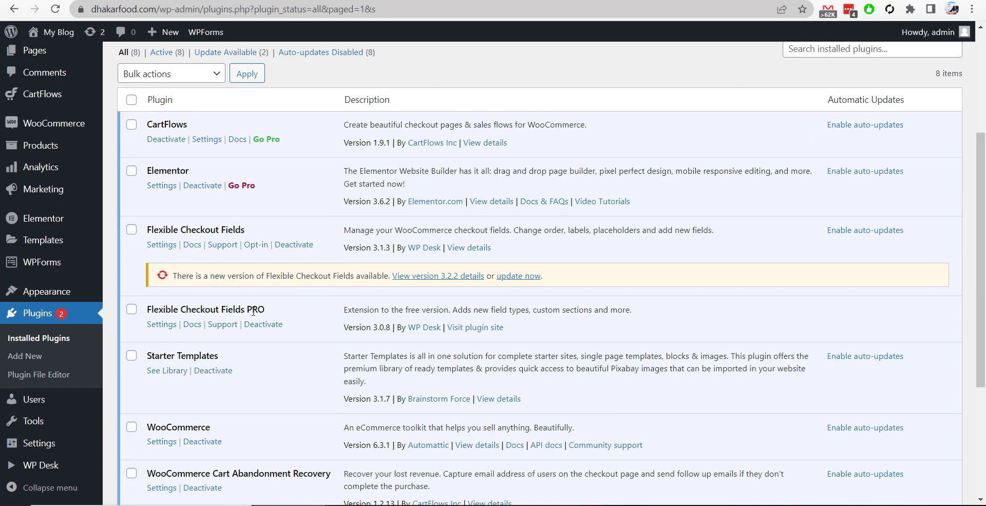
In Flexible Checkout Fields PRO settings, add a Select (Drop Down) billing field labelled 'Delivery Options'.
{"action": "left_click", "coordinate": [162, 327]}
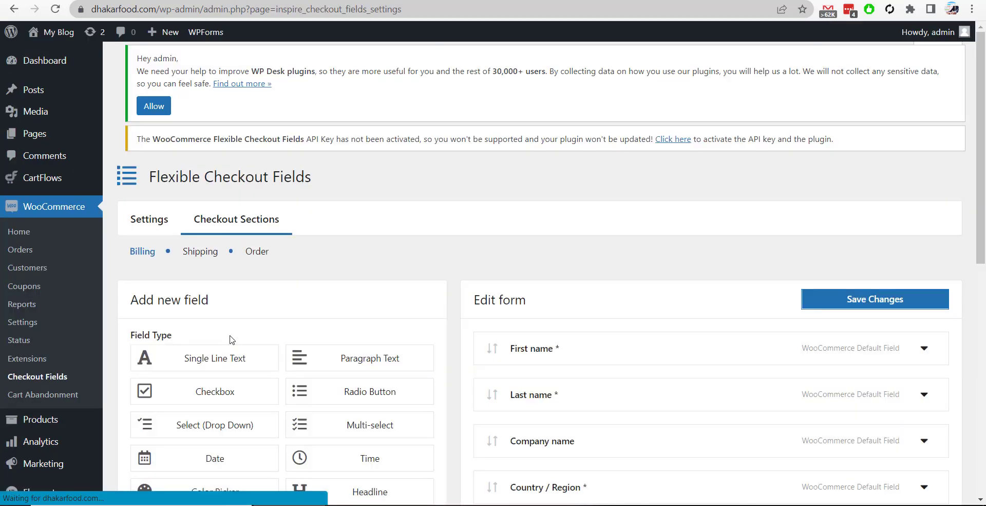
{"action": "scroll", "coordinate": [232, 328], "scroll_direction": "down", "scroll_amount": 5}
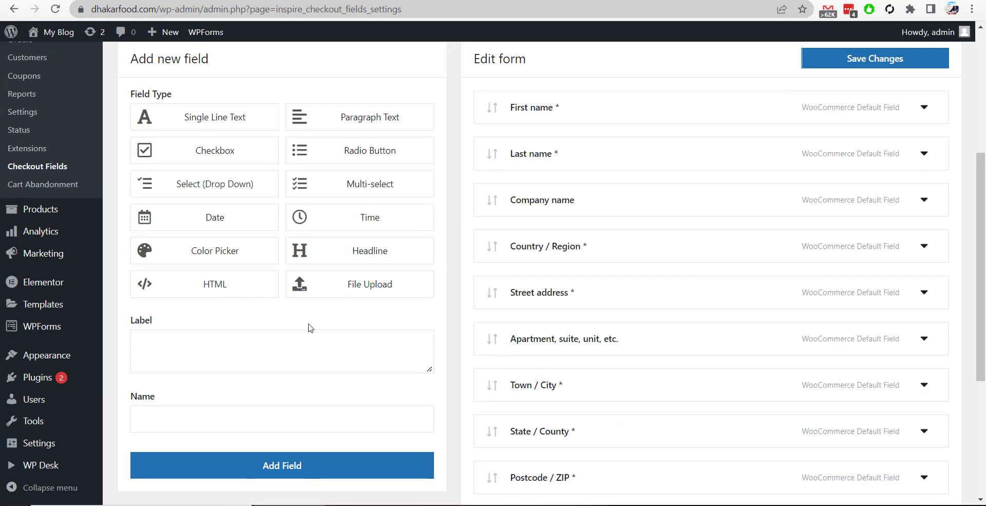
{"action": "scroll", "coordinate": [357, 342], "scroll_direction": "down", "scroll_amount": 1}
{"action": "scroll", "coordinate": [357, 342], "scroll_direction": "up", "scroll_amount": 2}
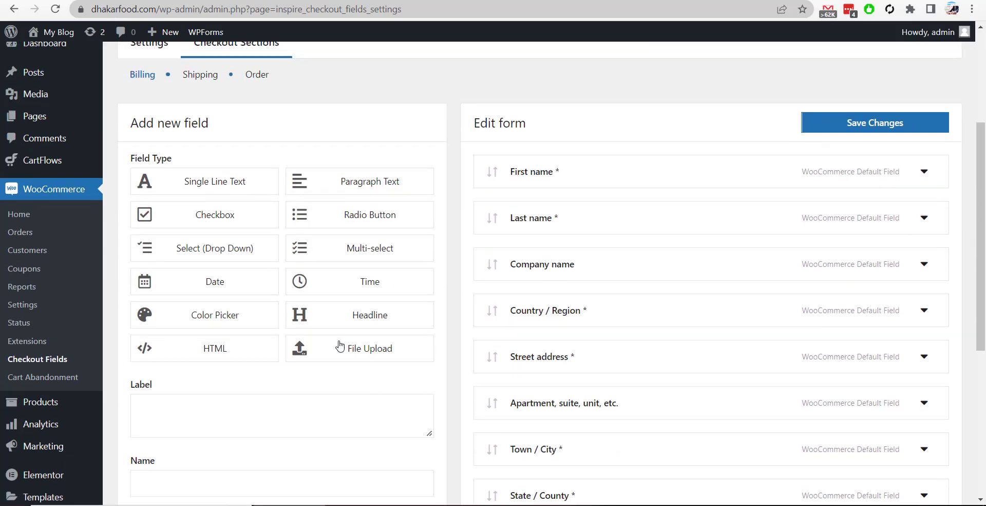
{"action": "left_click", "coordinate": [205, 224]}
{"action": "left_click", "coordinate": [206, 253]}
{"action": "scroll", "coordinate": [245, 359], "scroll_direction": "down", "scroll_amount": 2}
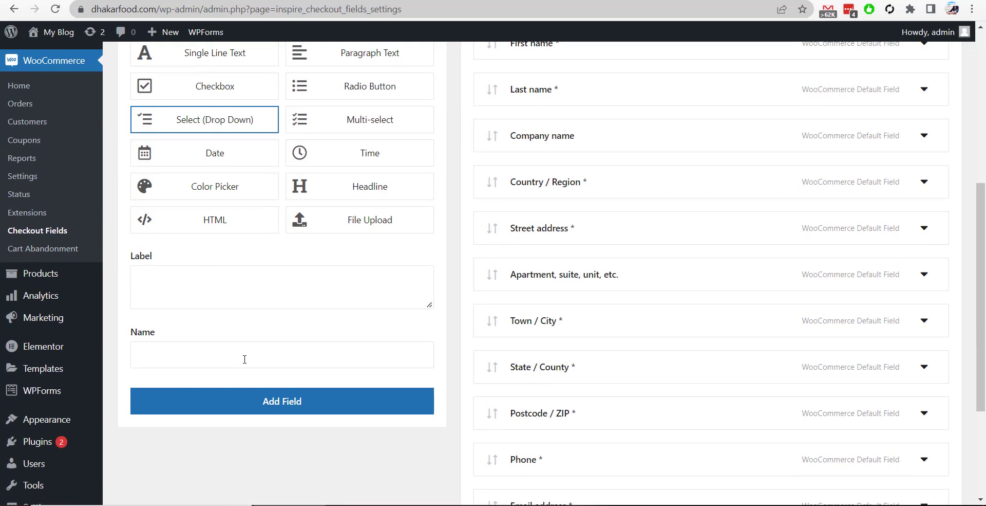
{"action": "left_click", "coordinate": [230, 286]}
{"action": "type", "text": "Delivery Options"}
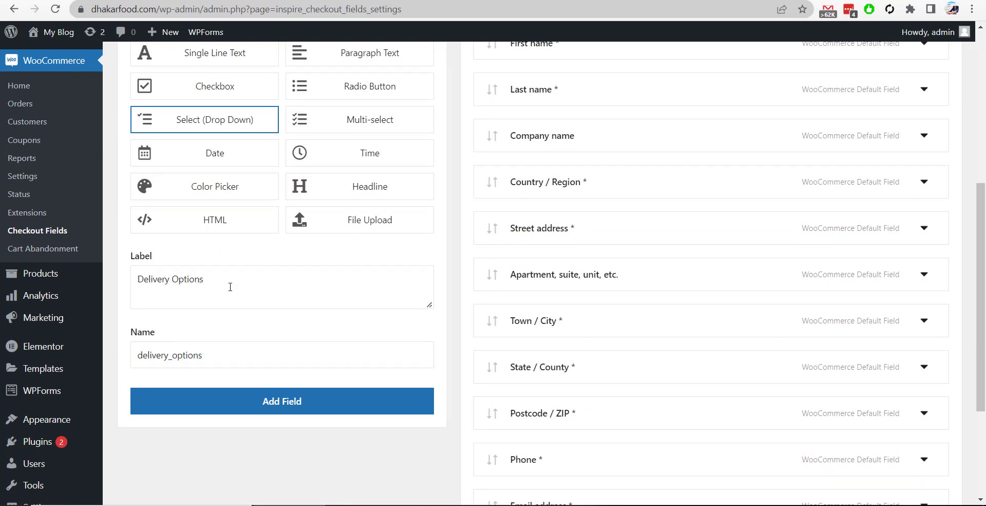
{"action": "left_click", "coordinate": [254, 400]}
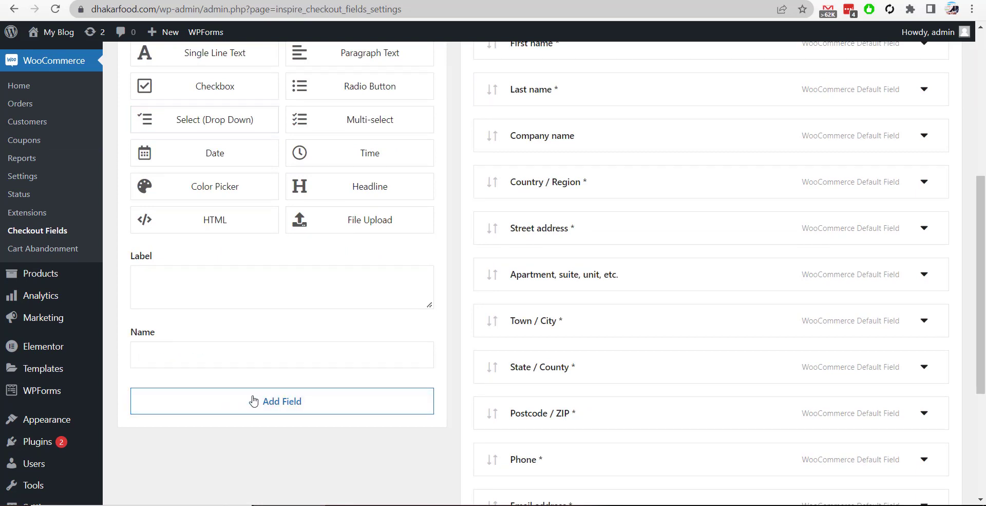
Expand Delivery Options and enter the choices Regular Delivery and Same Day Delivery.
{"action": "scroll", "coordinate": [550, 378], "scroll_direction": "down", "scroll_amount": 3}
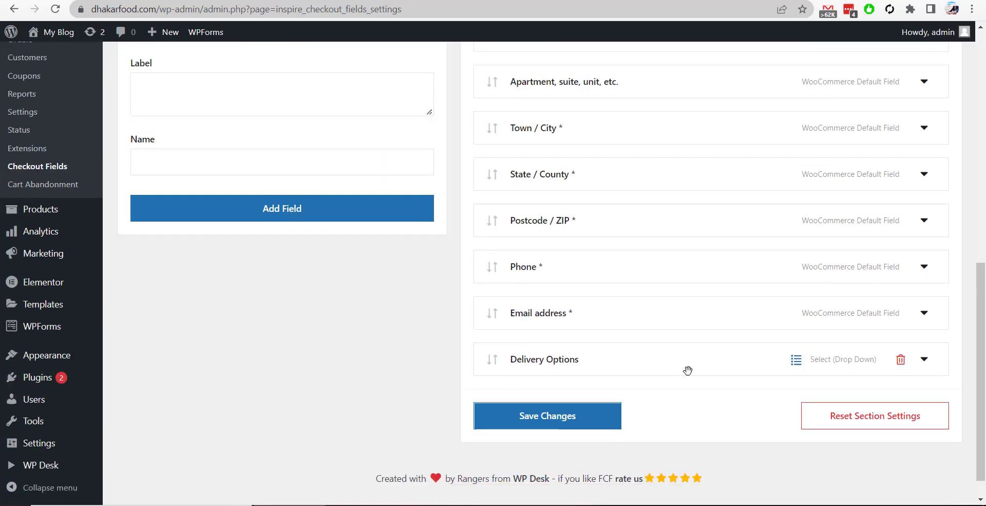
{"action": "left_click", "coordinate": [797, 359]}
{"action": "scroll", "coordinate": [632, 369], "scroll_direction": "down", "scroll_amount": 2}
{"action": "scroll", "coordinate": [635, 373], "scroll_direction": "down", "scroll_amount": 2}
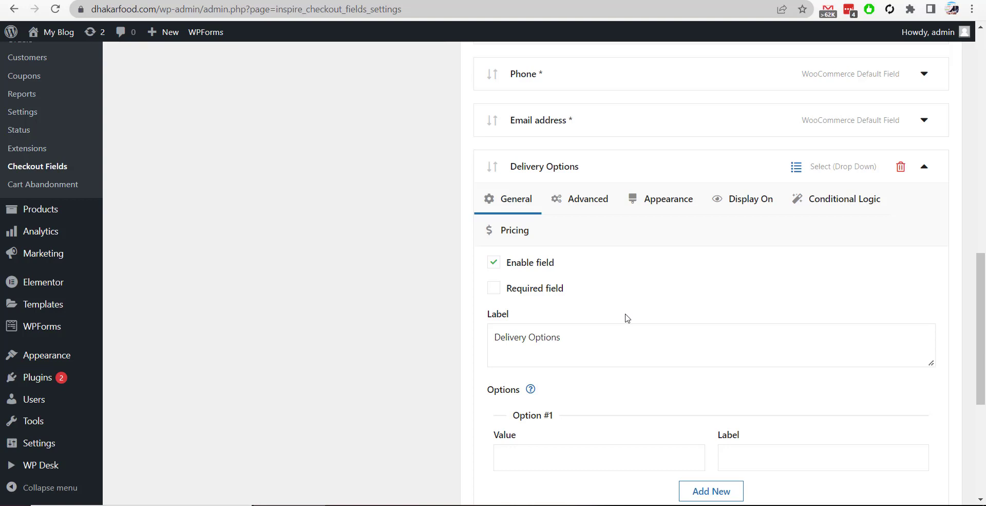
{"action": "scroll", "coordinate": [620, 325], "scroll_direction": "down", "scroll_amount": 1}
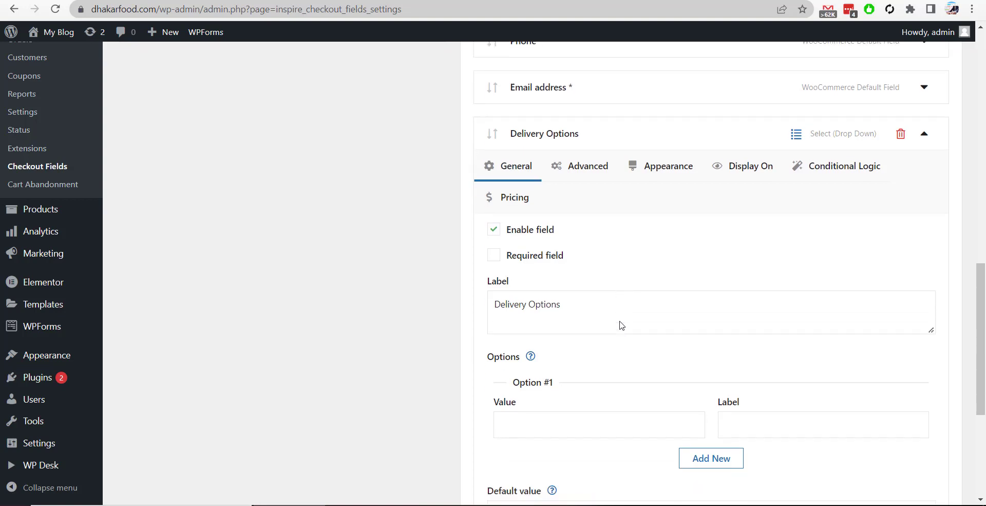
{"action": "scroll", "coordinate": [608, 324], "scroll_direction": "down", "scroll_amount": 1}
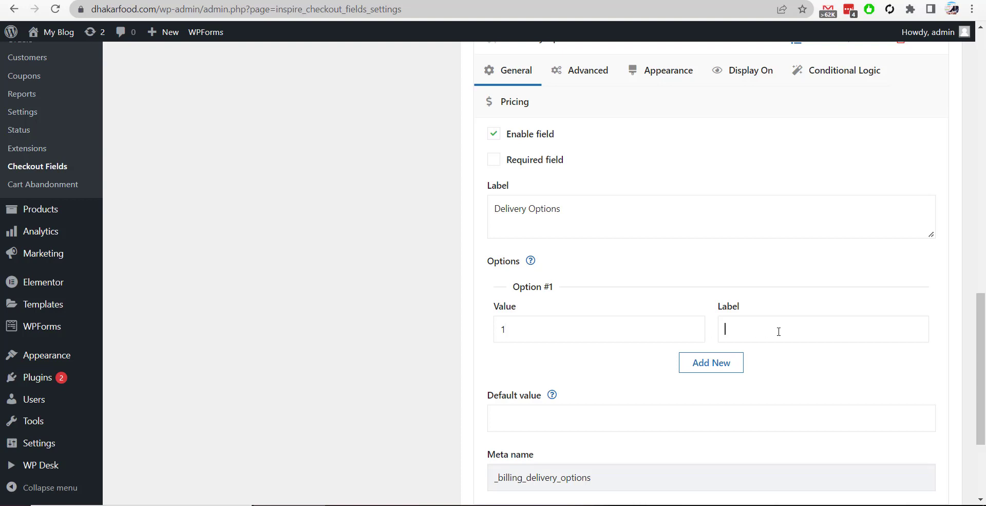
{"action": "type", "text": "Regular Delivery"}
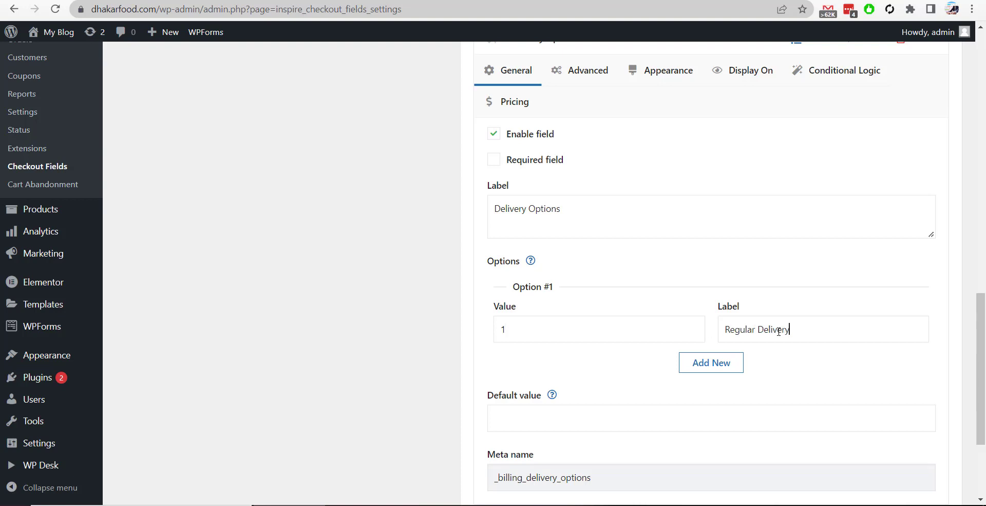
{"action": "left_click", "coordinate": [718, 370]}
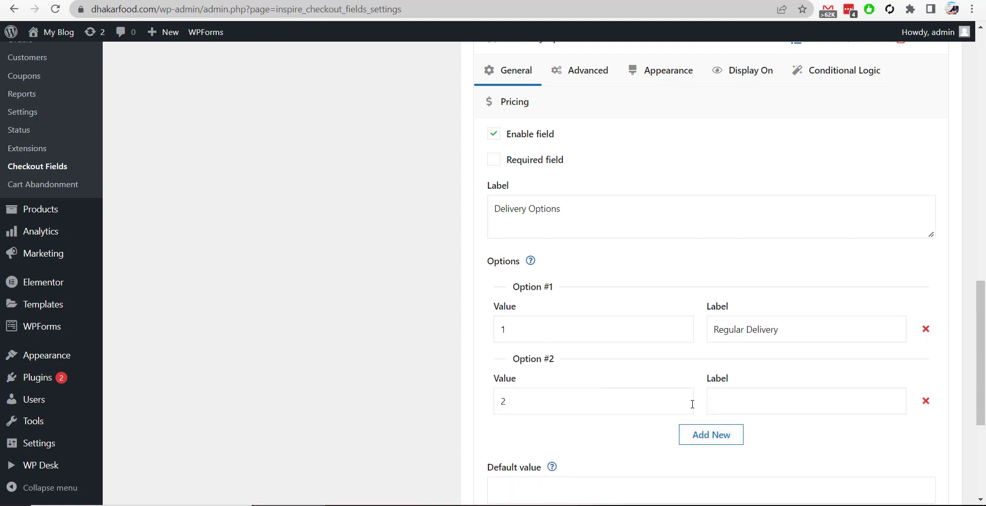
{"action": "left_click", "coordinate": [743, 405]}
{"action": "type", "text": "Same Day Delivery"}
Add the choices 30 Minutes Quick Delivery and Urgent Hand to Hand.
{"action": "scroll", "coordinate": [699, 381], "scroll_direction": "down", "scroll_amount": 3}
{"action": "left_click", "coordinate": [689, 312]}
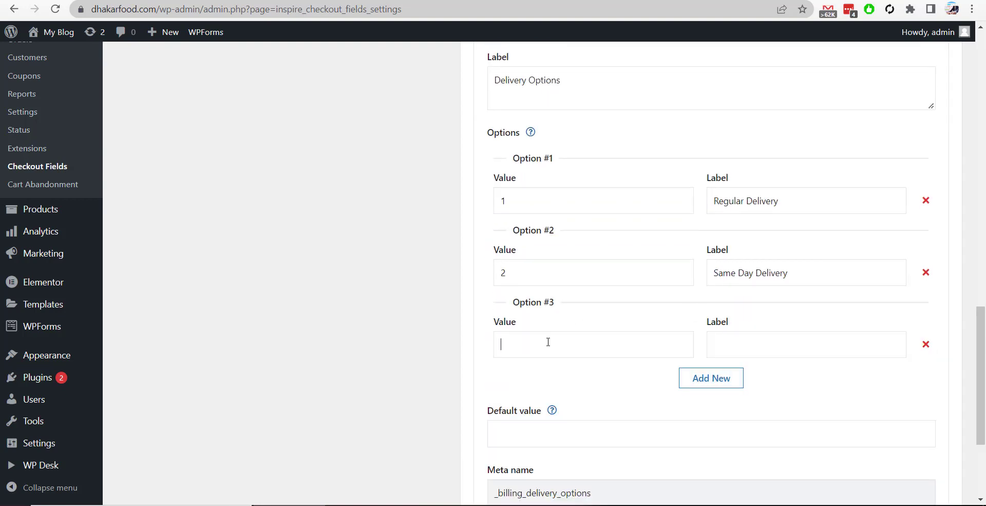
{"action": "left_click", "coordinate": [754, 342]}
{"action": "type", "text": "30"}
{"action": "type", "text": " MIn"}
{"action": "type", "text": "nut"}
{"action": "type", "text": "es Quick Deli"}
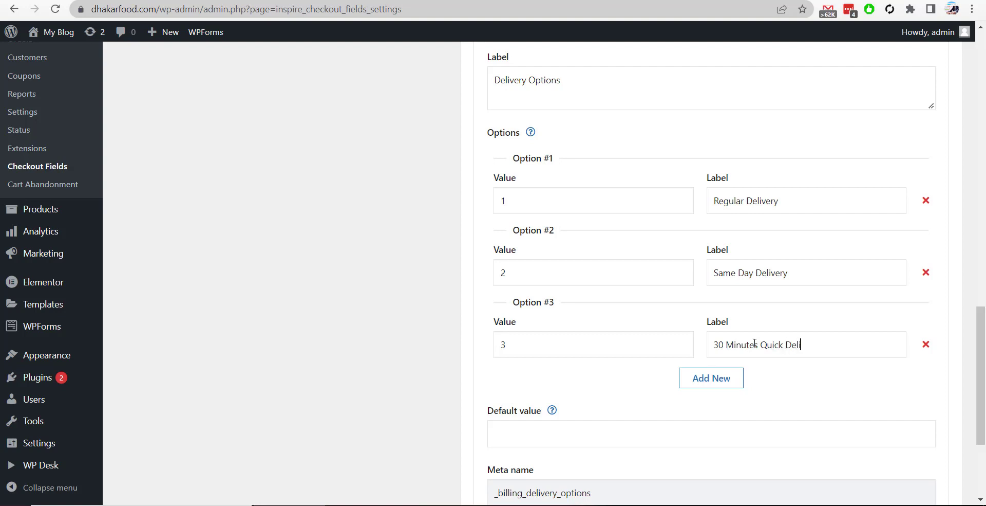
{"action": "type", "text": "very"}
{"action": "left_click", "coordinate": [727, 379]}
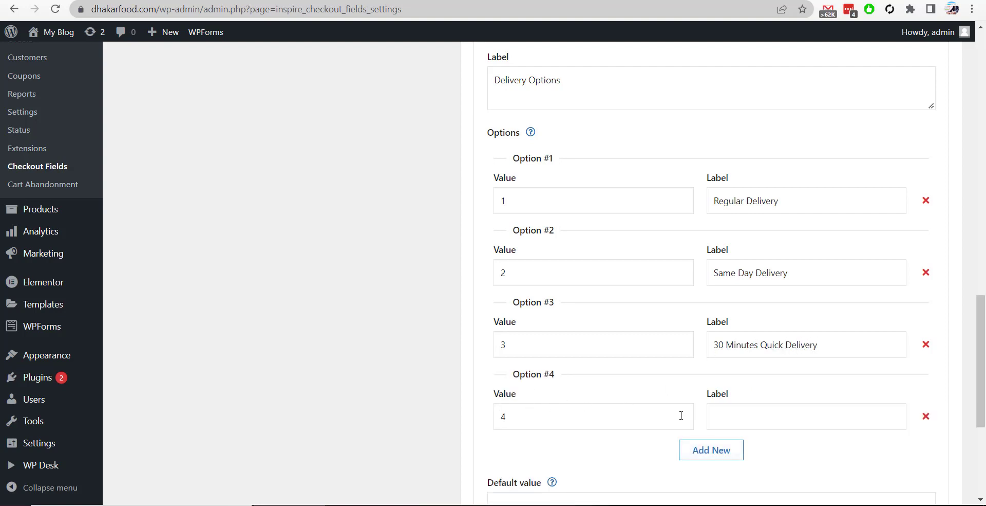
{"action": "type", "text": "Urgent Hand to Hand"}
Set the Delivery Options default value to 2 and save the changes.
{"action": "scroll", "coordinate": [744, 420], "scroll_direction": "down", "scroll_amount": 2}
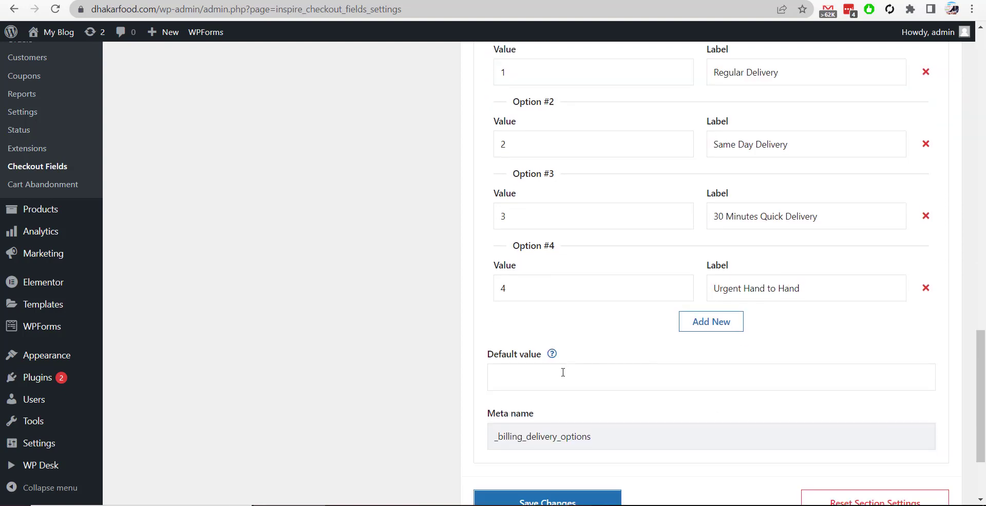
{"action": "scroll", "coordinate": [526, 156], "scroll_direction": "up", "scroll_amount": 2}
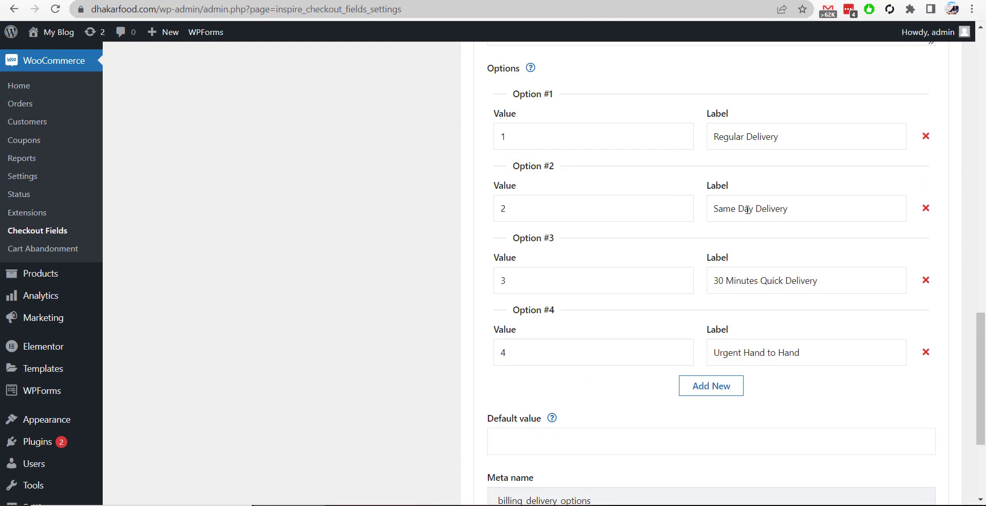
{"action": "left_click_drag", "start_coordinate": [517, 210], "coordinate": [498, 219]}
{"action": "key", "text": "ctrl+c"}
{"action": "left_click", "coordinate": [509, 441]}
{"action": "key", "text": "ctrl+v"}
{"action": "scroll", "coordinate": [553, 413], "scroll_direction": "down", "scroll_amount": 2}
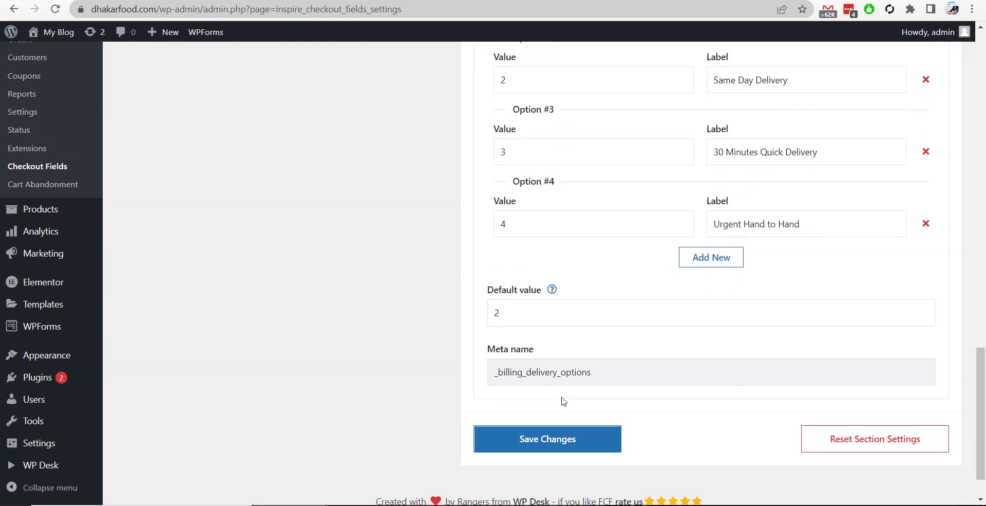
{"action": "left_click", "coordinate": [596, 436]}
Open the storefront, go to the cart, and proceed to checkout.
{"action": "left_click", "coordinate": [60, 51]}
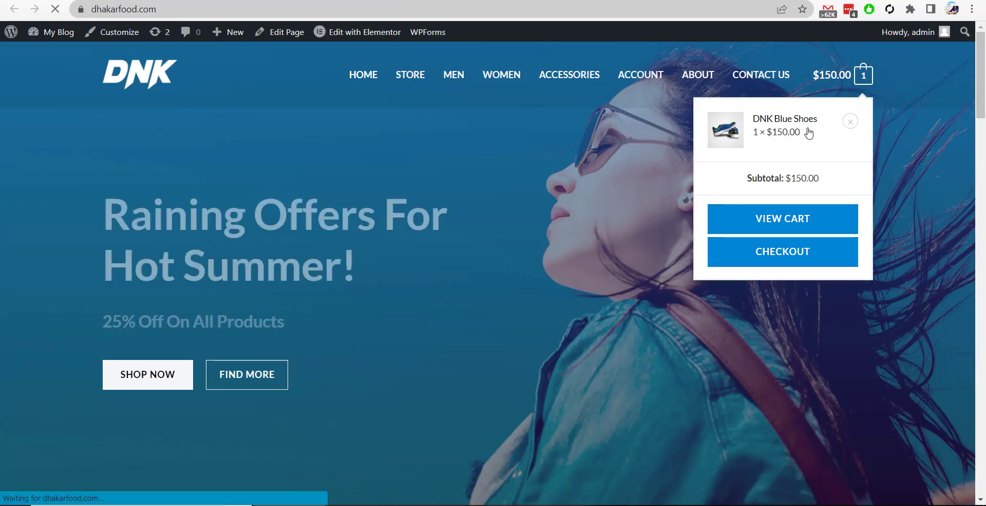
{"action": "left_click", "coordinate": [775, 219]}
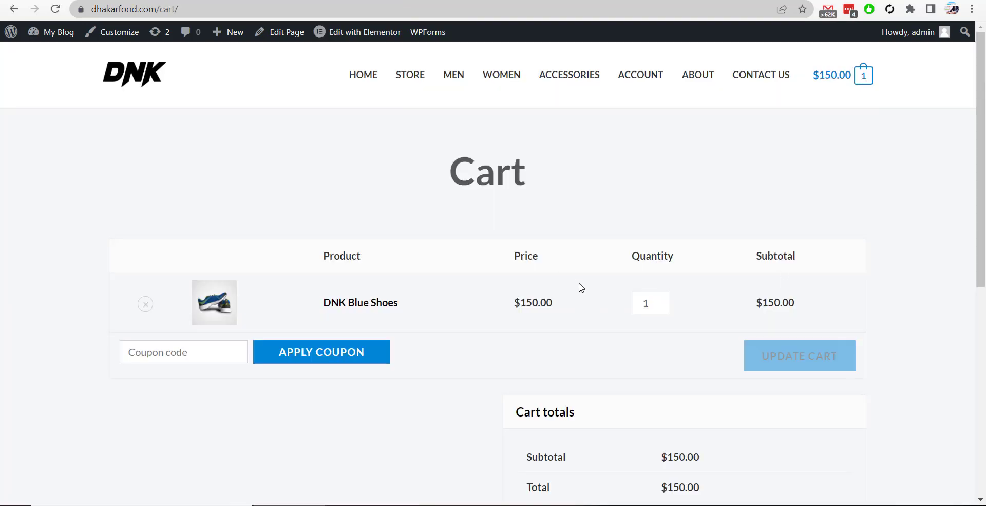
{"action": "scroll", "coordinate": [606, 356], "scroll_direction": "down", "scroll_amount": 5}
{"action": "left_click", "coordinate": [706, 284]}
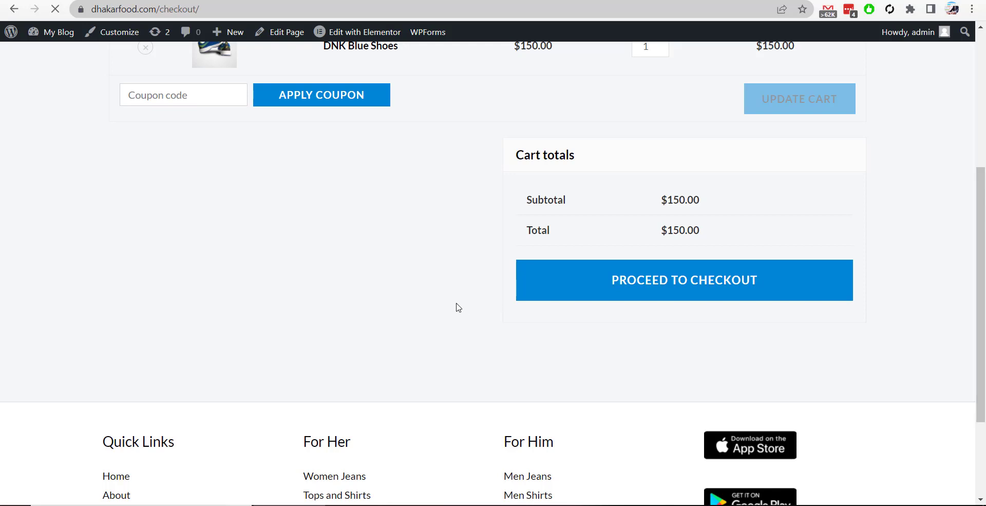
{"action": "scroll", "coordinate": [364, 317], "scroll_direction": "down", "scroll_amount": 1}
{"action": "scroll", "coordinate": [364, 317], "scroll_direction": "down", "scroll_amount": 12}
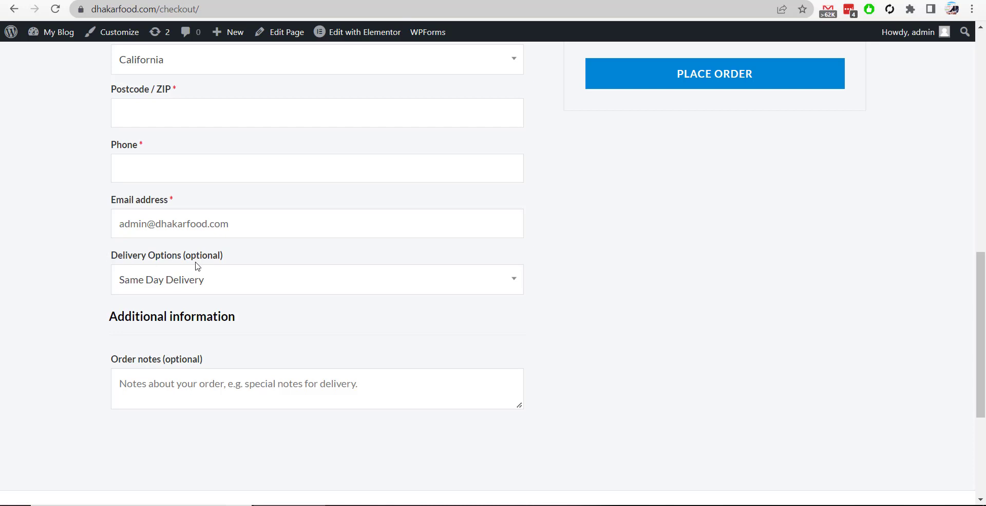
Select 30 Minutes Quick Delivery in Delivery Options and check the total remains $150.00.
{"action": "left_click", "coordinate": [303, 287]}
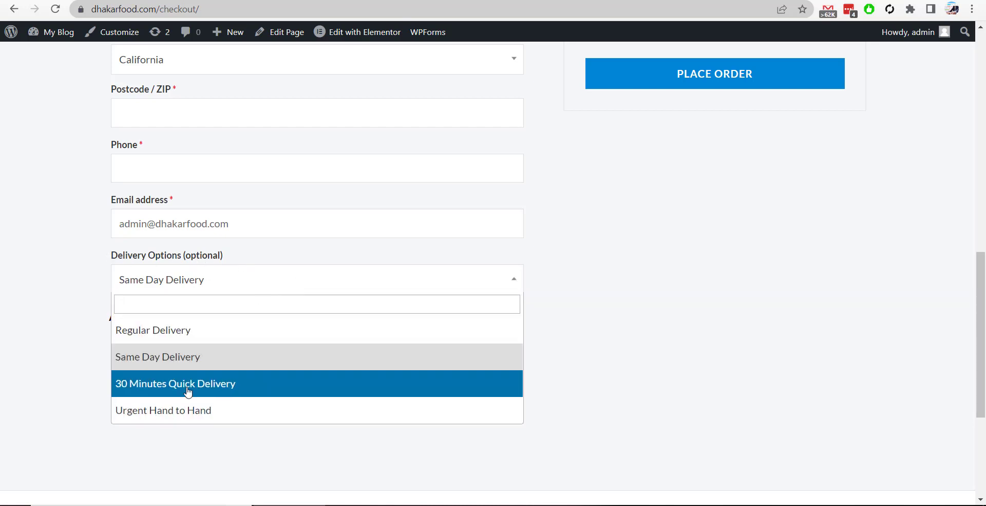
{"action": "scroll", "coordinate": [711, 386], "scroll_direction": "up", "scroll_amount": 5}
{"action": "scroll", "coordinate": [711, 386], "scroll_direction": "up", "scroll_amount": 4}
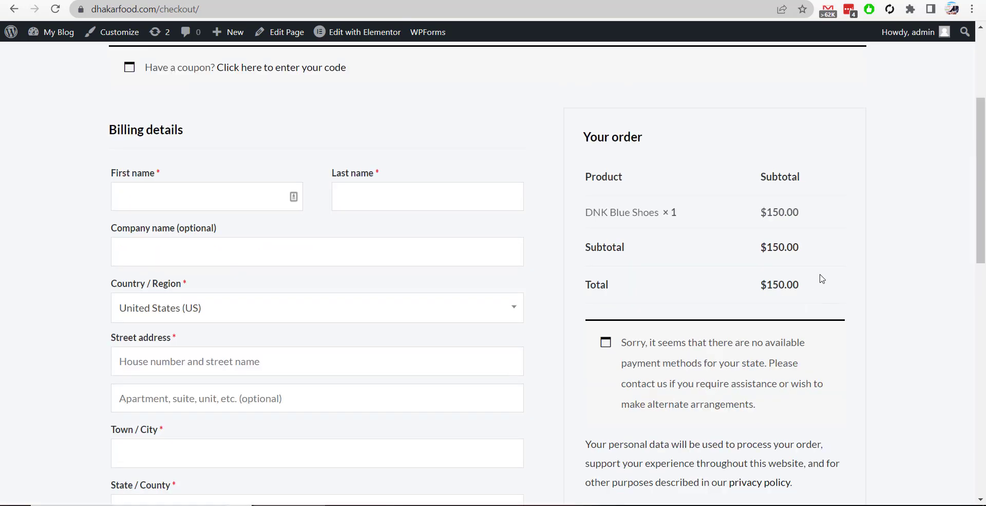
{"action": "scroll", "coordinate": [623, 337], "scroll_direction": "down", "scroll_amount": 8}
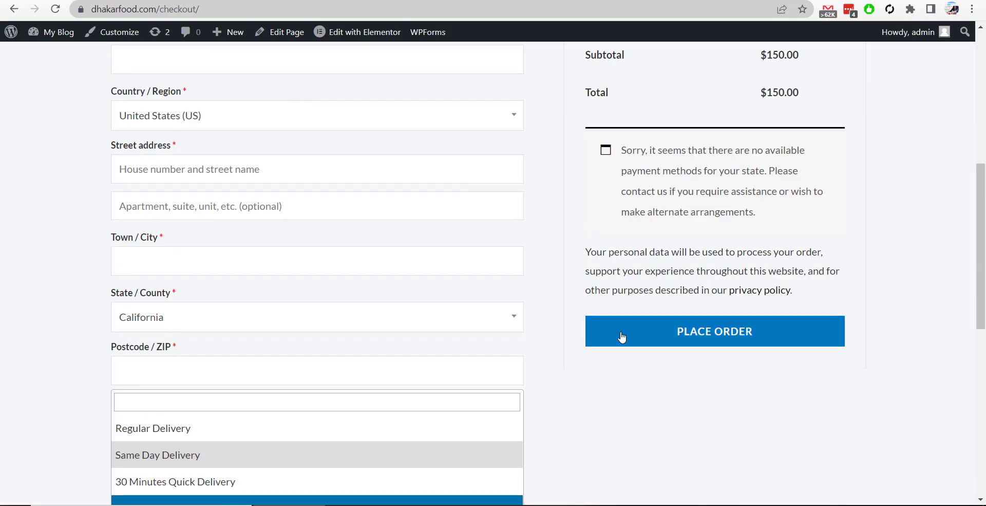
{"action": "left_click", "coordinate": [211, 344]}
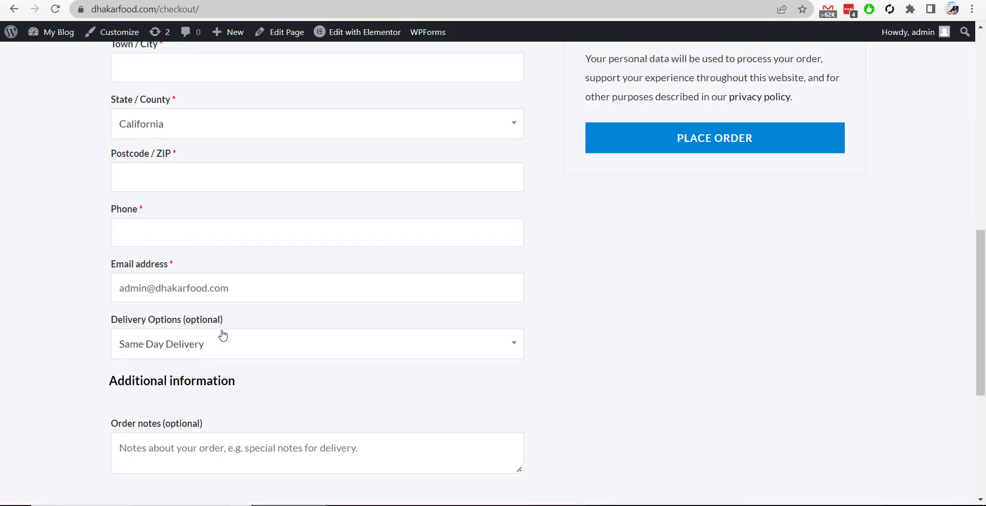
{"action": "left_click", "coordinate": [197, 357]}
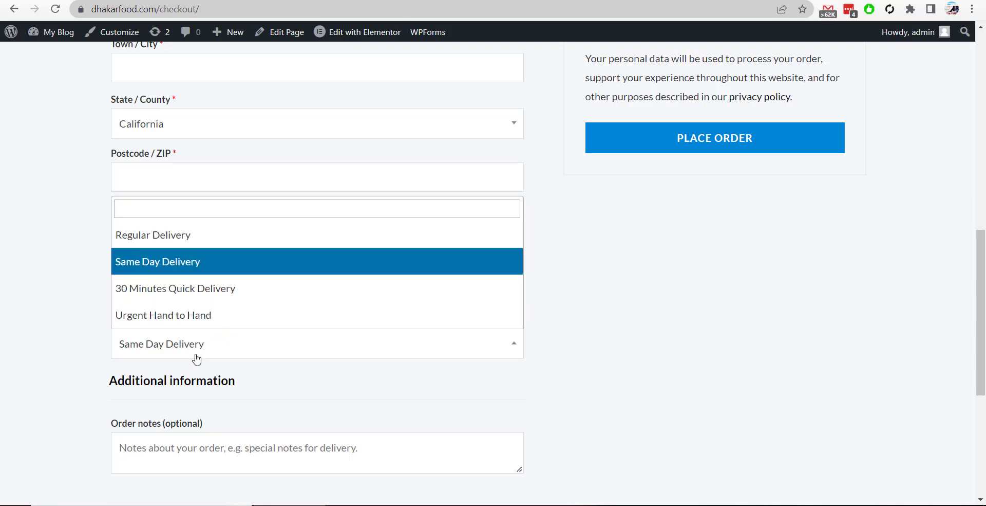
{"action": "left_click", "coordinate": [208, 297]}
{"action": "scroll", "coordinate": [744, 361], "scroll_direction": "up", "scroll_amount": 3}
{"action": "scroll", "coordinate": [744, 362], "scroll_direction": "up", "scroll_amount": 5}
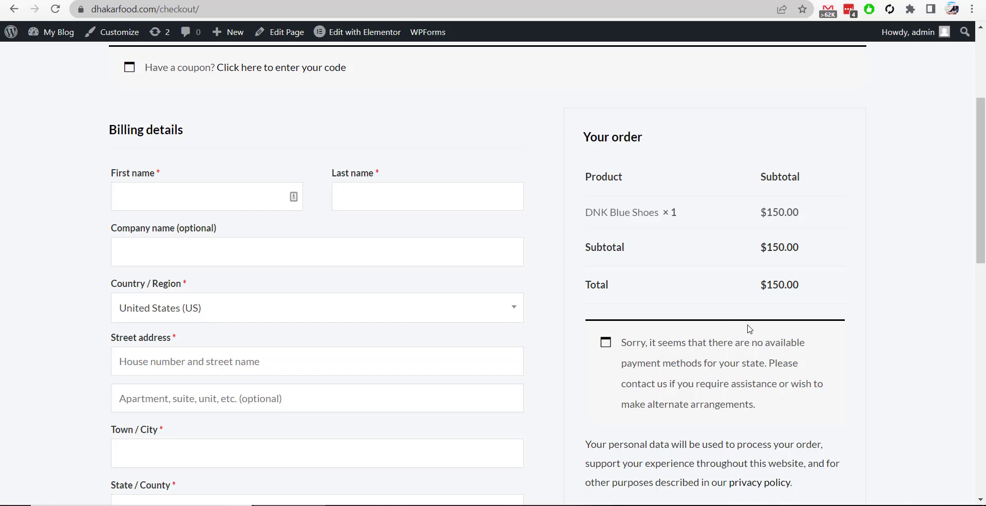
Enable pricing on Delivery Options and give Regular Delivery a fixed fee of 10.
{"action": "key", "text": "ctrl+Tab"}
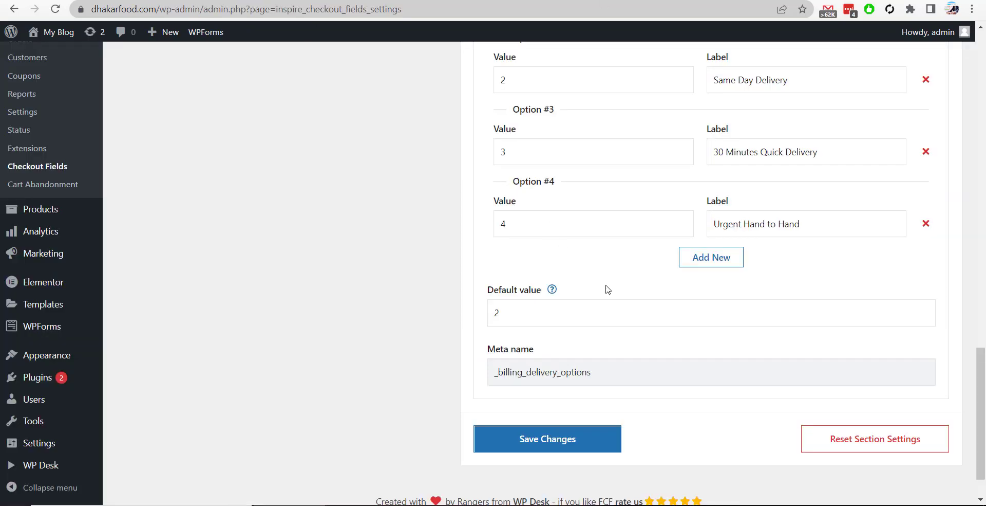
{"action": "scroll", "coordinate": [609, 287], "scroll_direction": "up", "scroll_amount": 3}
{"action": "scroll", "coordinate": [613, 291], "scroll_direction": "up", "scroll_amount": 5}
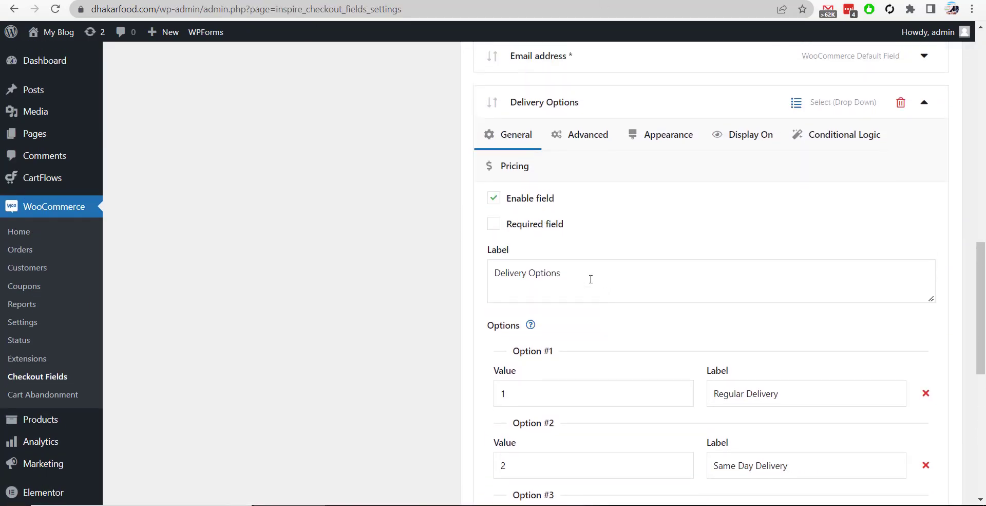
{"action": "left_click", "coordinate": [524, 173]}
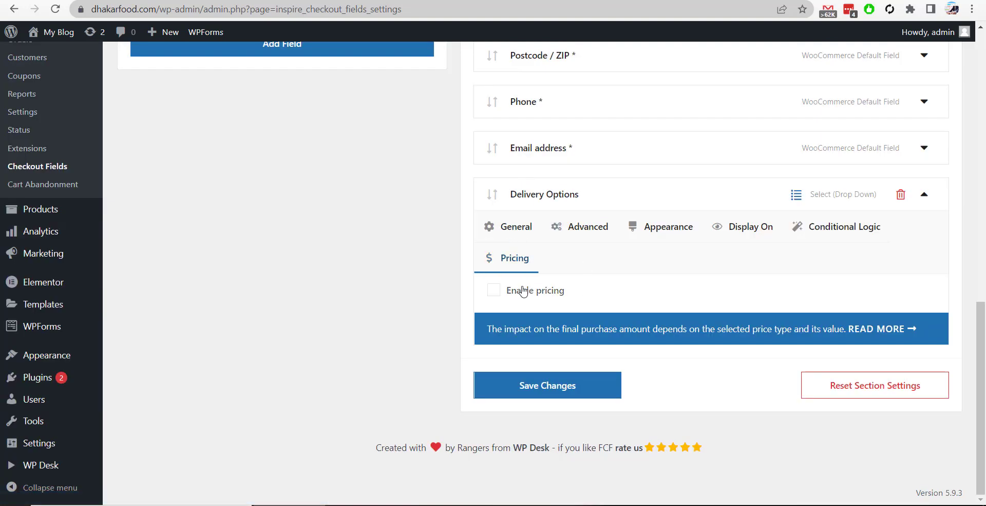
{"action": "left_click", "coordinate": [493, 294]}
{"action": "scroll", "coordinate": [581, 323], "scroll_direction": "down", "scroll_amount": 1}
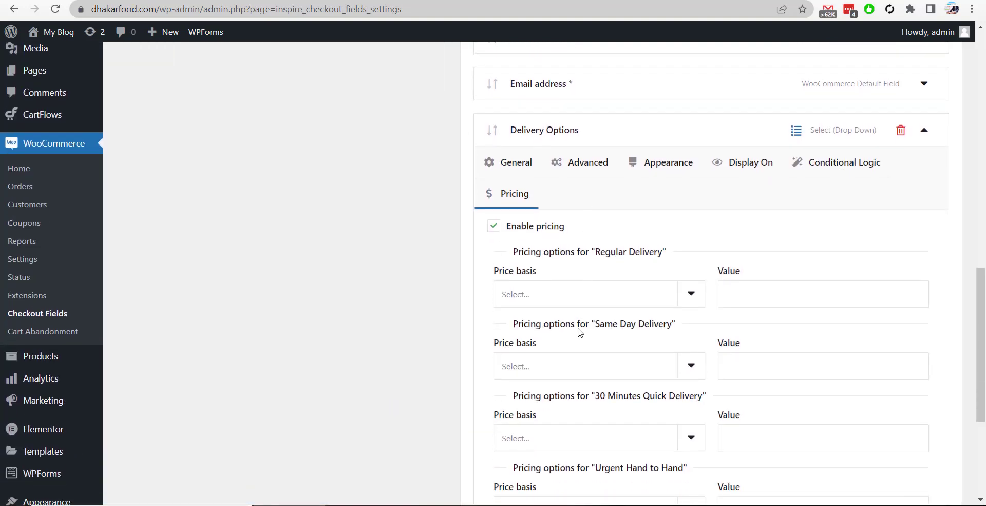
{"action": "left_click", "coordinate": [560, 291]}
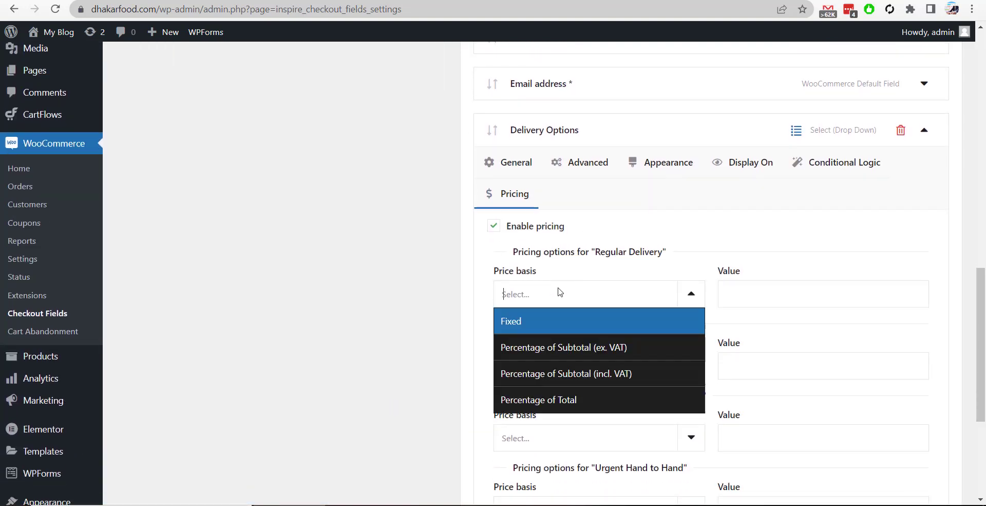
{"action": "left_click", "coordinate": [555, 322]}
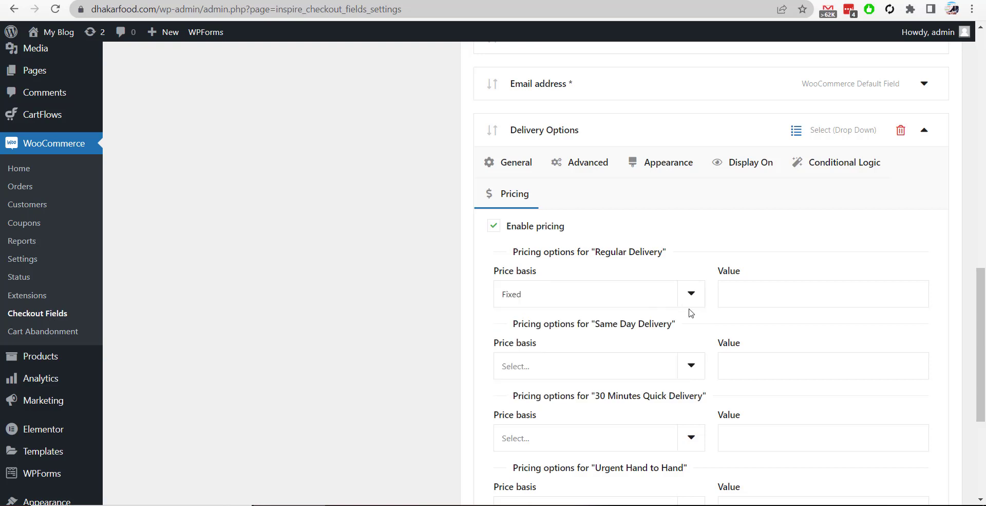
{"action": "left_click", "coordinate": [746, 298]}
{"action": "type", "text": "10"}
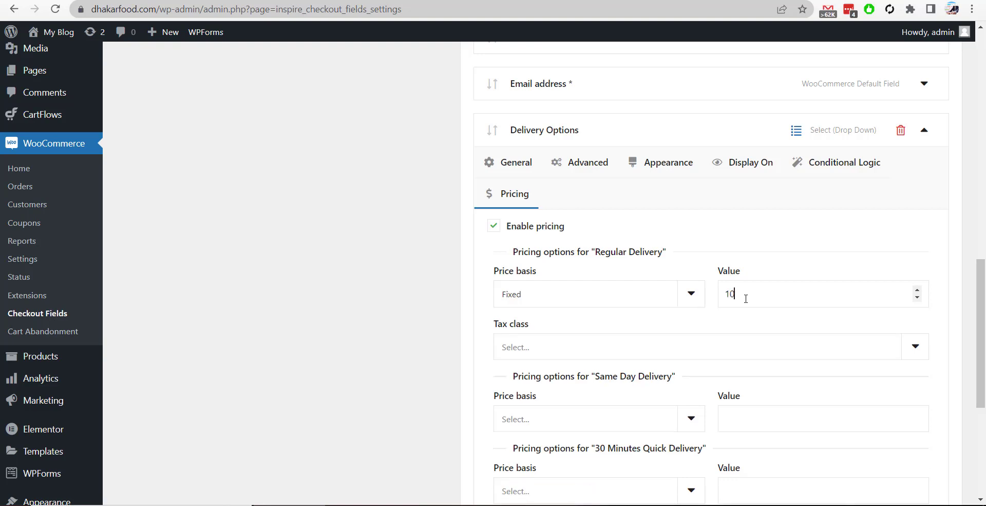
{"action": "left_click", "coordinate": [666, 356]}
{"action": "left_click", "coordinate": [666, 355]}
{"action": "scroll", "coordinate": [668, 321], "scroll_direction": "down", "scroll_amount": 3}
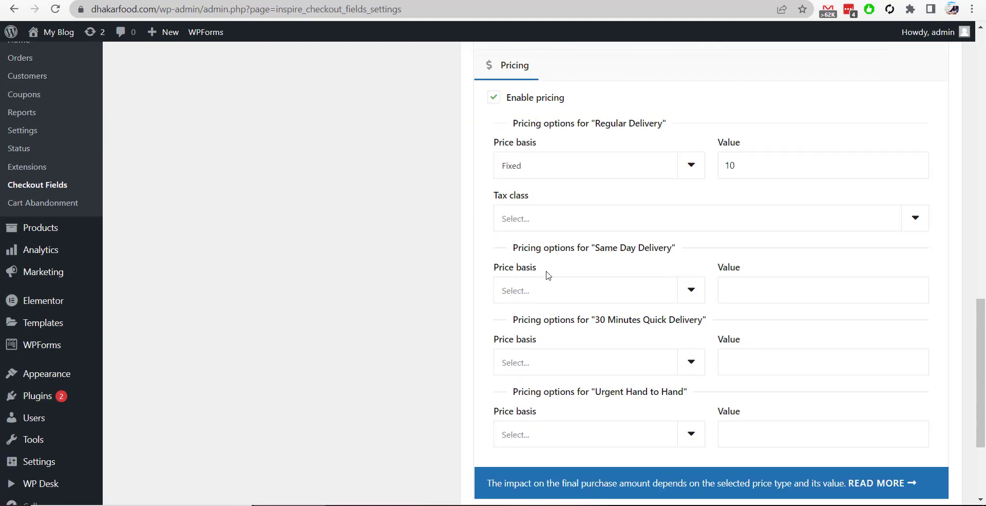
Give Same Day Delivery a fixed fee of 15.
{"action": "left_click", "coordinate": [633, 284]}
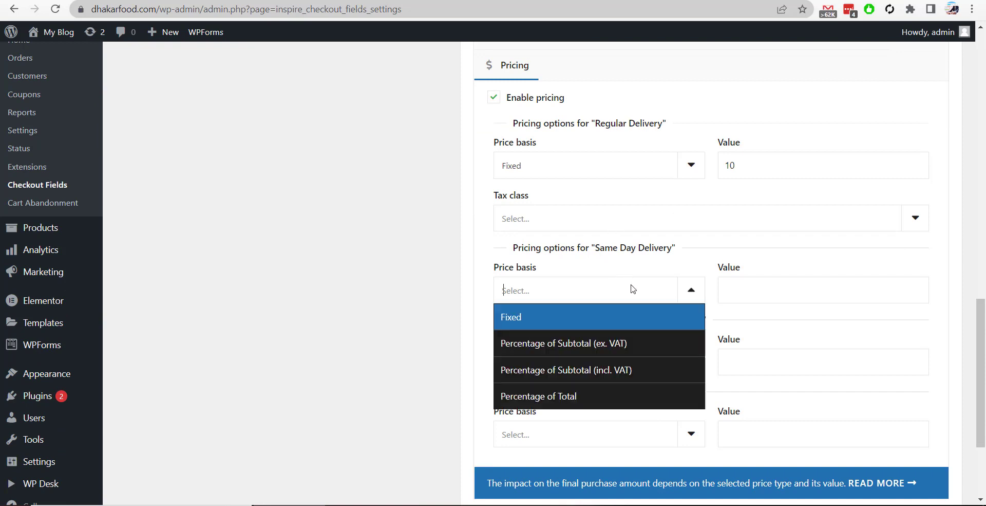
{"action": "left_click", "coordinate": [591, 319]}
{"action": "left_click", "coordinate": [744, 292]}
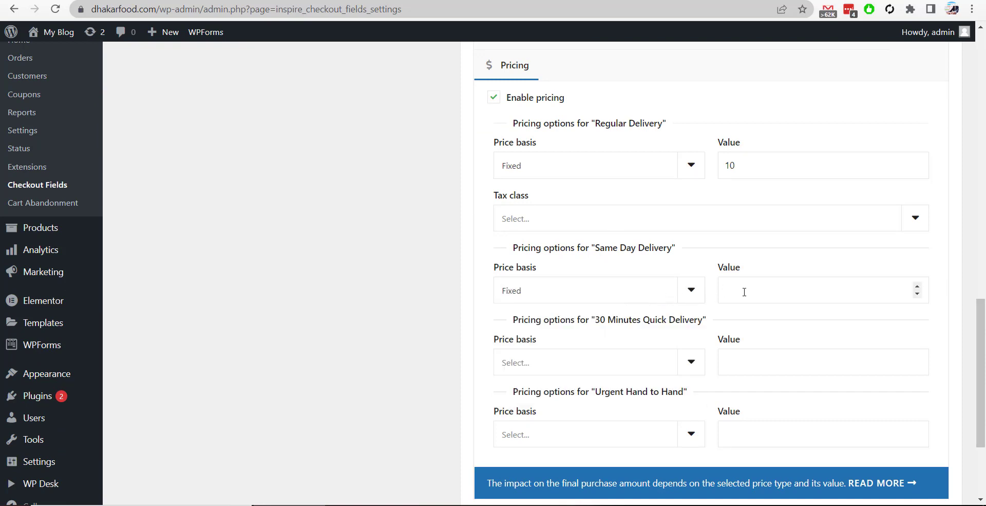
{"action": "type", "text": "15"}
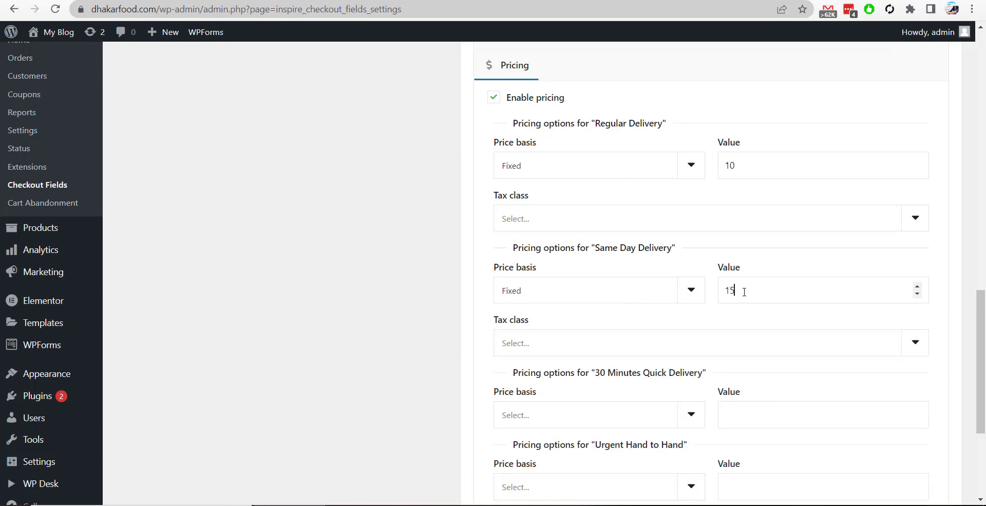
{"action": "scroll", "coordinate": [627, 305], "scroll_direction": "down", "scroll_amount": 3}
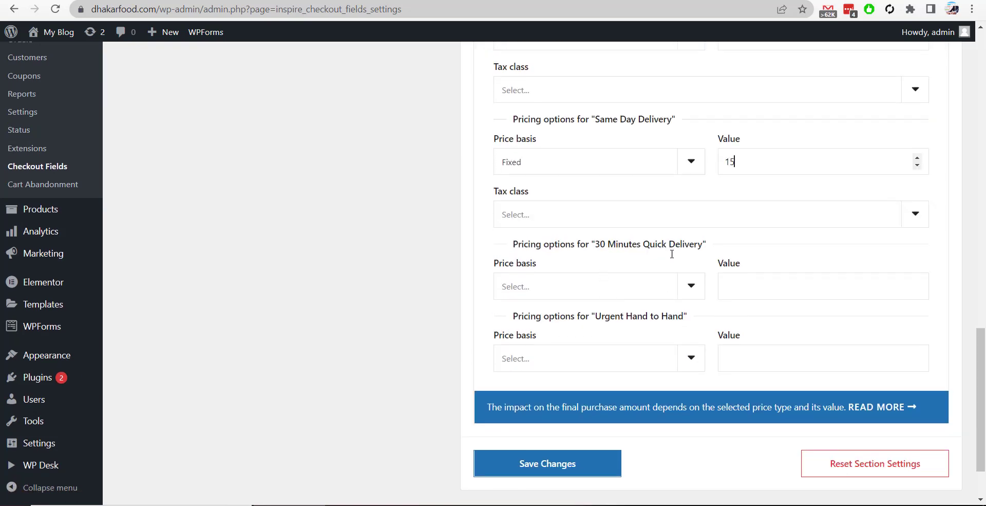
Set fixed fees of 99.99 for 30 Minutes Quick Delivery and 50 for Urgent Hand to Hand.
{"action": "left_click", "coordinate": [586, 296]}
{"action": "left_click", "coordinate": [573, 313]}
{"action": "left_click", "coordinate": [744, 287]}
{"action": "type", "text": "100"}
{"action": "scroll", "coordinate": [744, 286], "scroll_direction": "down", "scroll_amount": 3}
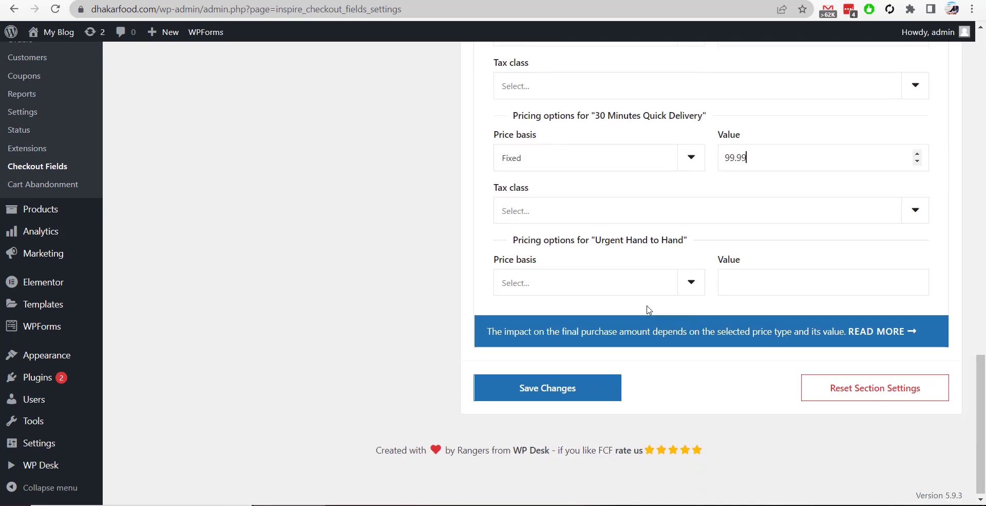
{"action": "left_click", "coordinate": [567, 284]}
{"action": "left_click", "coordinate": [565, 318]}
{"action": "left_click", "coordinate": [775, 280]}
Save the delivery fee of 50, then reload the checkout page in the other tab.
{"action": "type", "text": "50"}
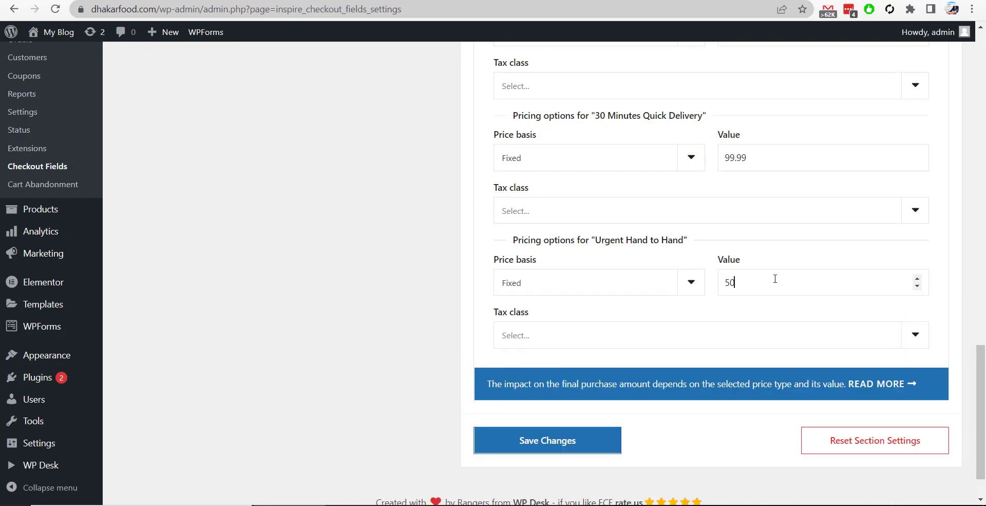
{"action": "left_click", "coordinate": [595, 443]}
{"action": "key", "text": "ctrl+Tab"}
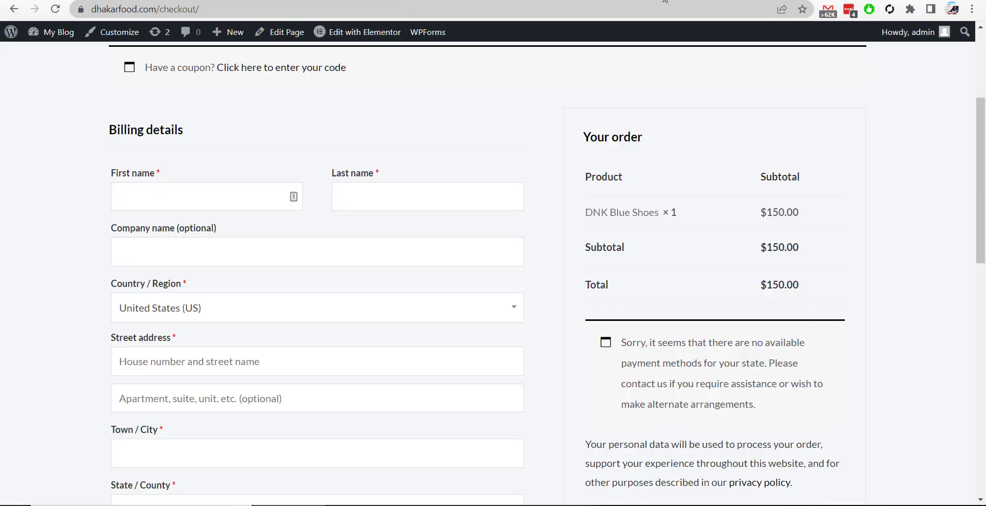
{"action": "left_click", "coordinate": [616, 13]}
{"action": "key", "text": "Return"}
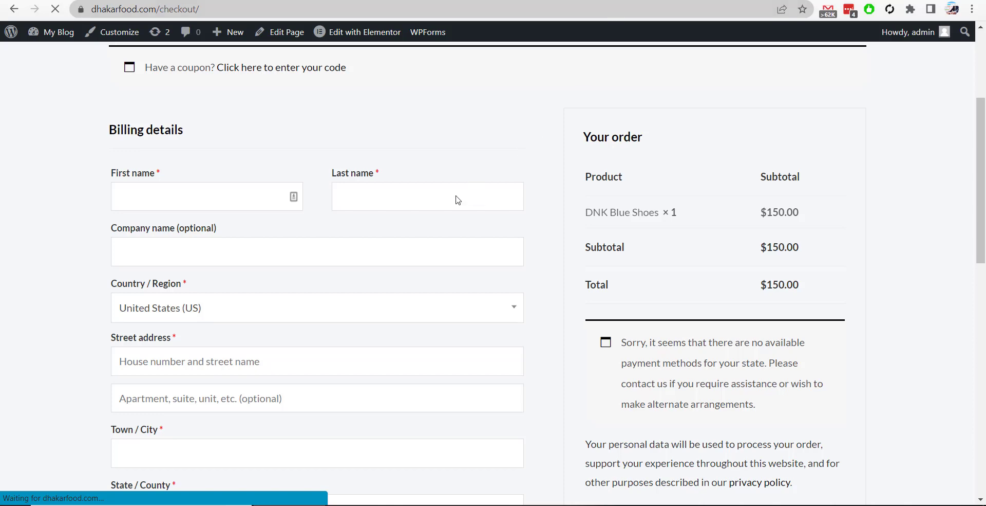
Choose 30 Minutes Quick Delivery (+ $99.99) and check that the order total is $249.99.
{"action": "scroll", "coordinate": [377, 234], "scroll_direction": "down", "scroll_amount": 10}
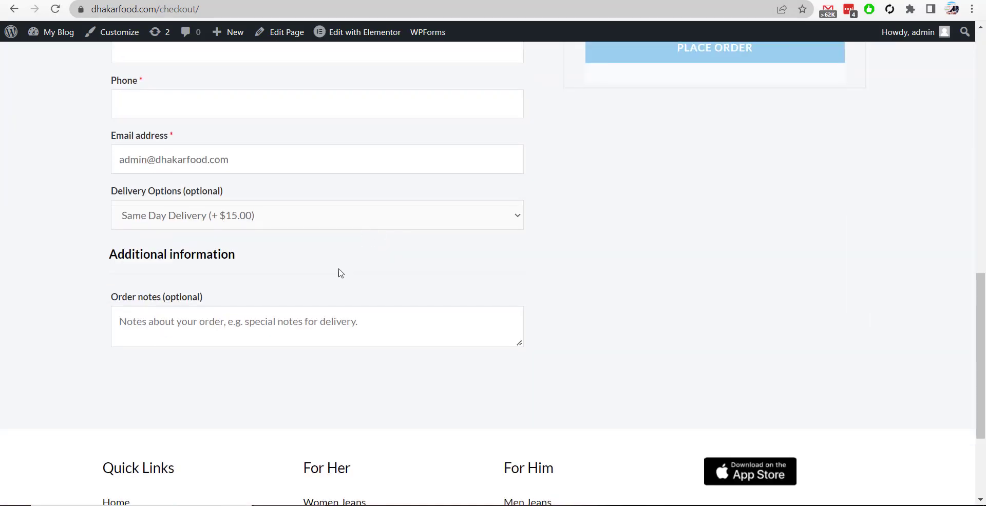
{"action": "left_click", "coordinate": [171, 222]}
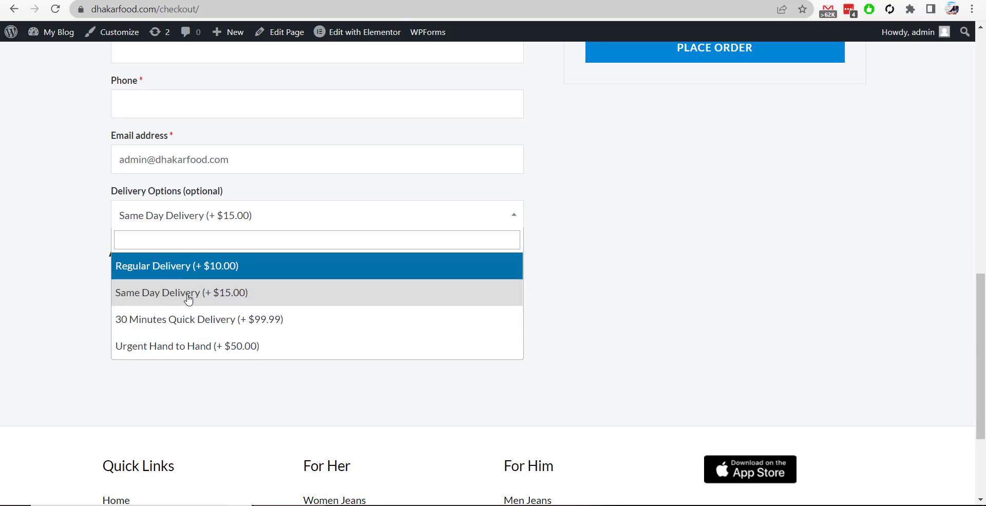
{"action": "left_click", "coordinate": [222, 327]}
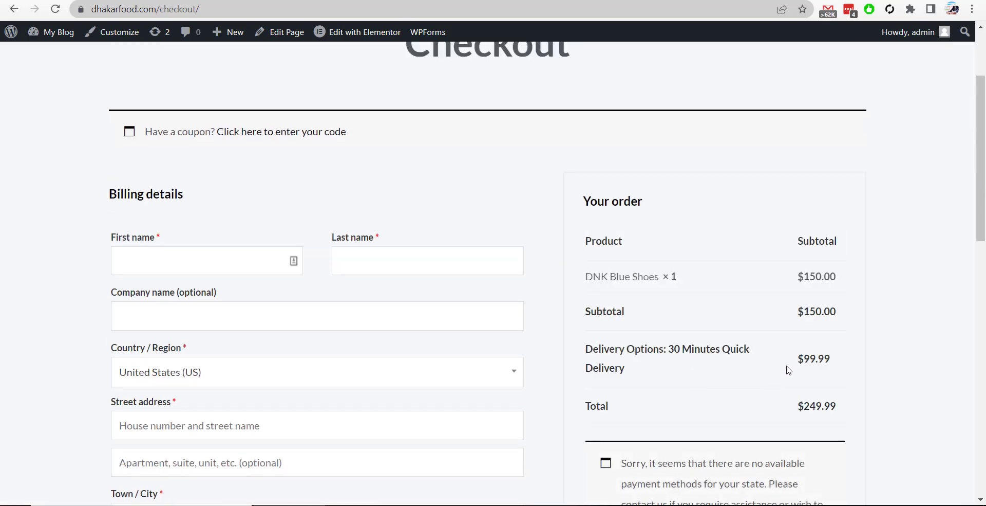
{"action": "scroll", "coordinate": [818, 361], "scroll_direction": "down", "scroll_amount": 12}
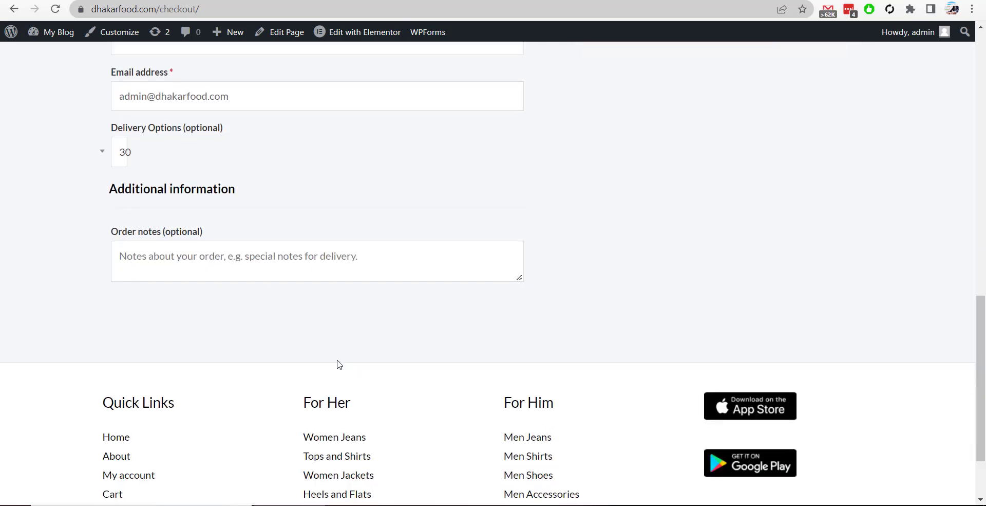
{"action": "scroll", "coordinate": [343, 368], "scroll_direction": "up", "scroll_amount": 9}
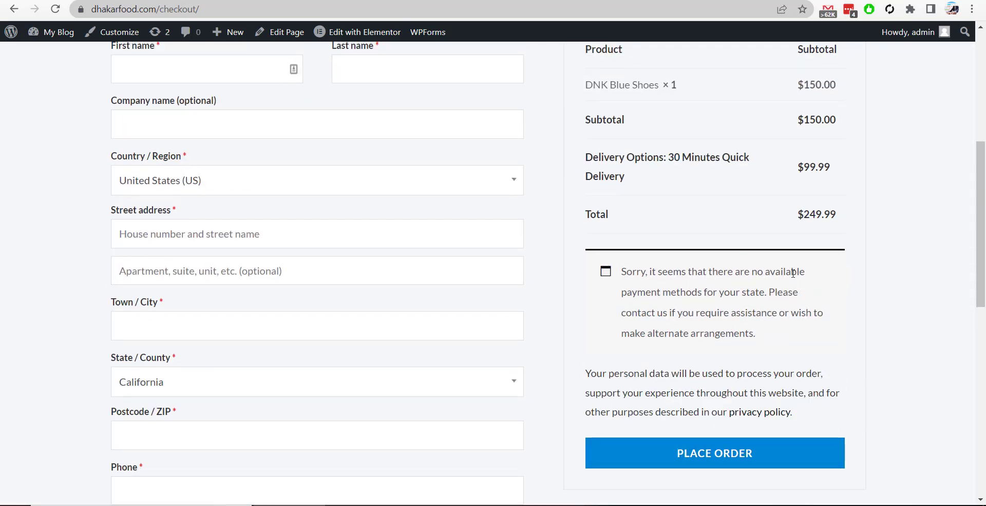
{"action": "scroll", "coordinate": [794, 231], "scroll_direction": "up", "scroll_amount": 3}
{"action": "scroll", "coordinate": [752, 297], "scroll_direction": "up", "scroll_amount": 1}
Go back to the admin tab and scroll to the top of the billing Checkout Fields settings.
{"action": "key", "text": "ctrl+shift+Tab"}
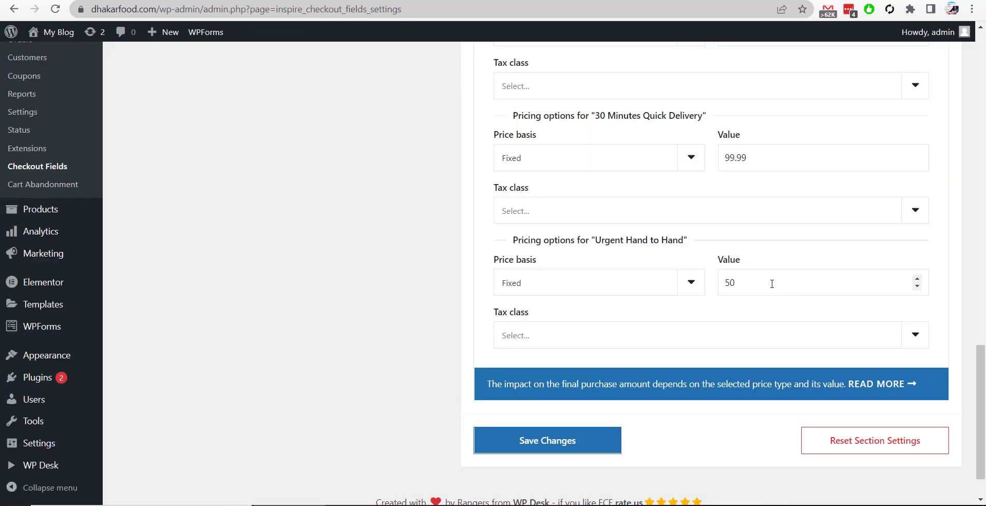
{"action": "scroll", "coordinate": [727, 334], "scroll_direction": "up", "scroll_amount": 8}
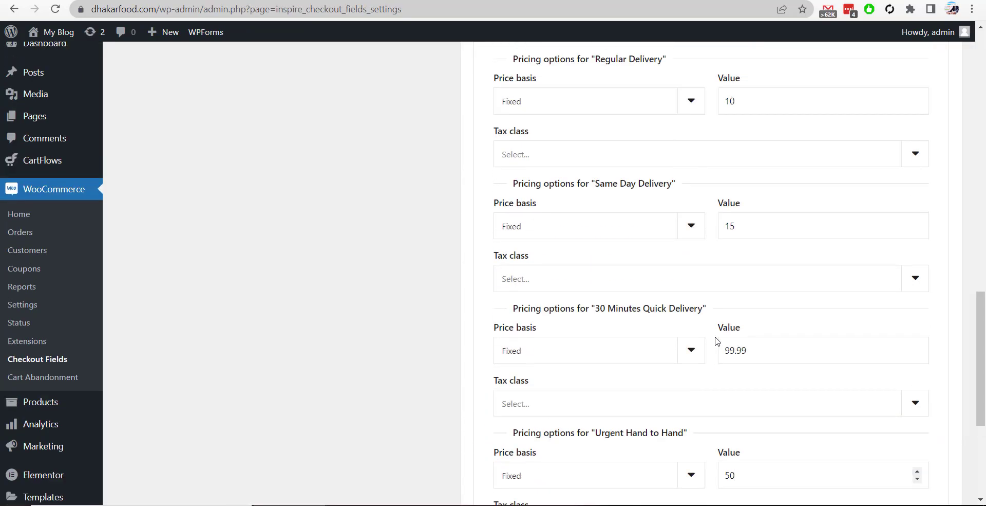
{"action": "scroll", "coordinate": [718, 341], "scroll_direction": "up", "scroll_amount": 3}
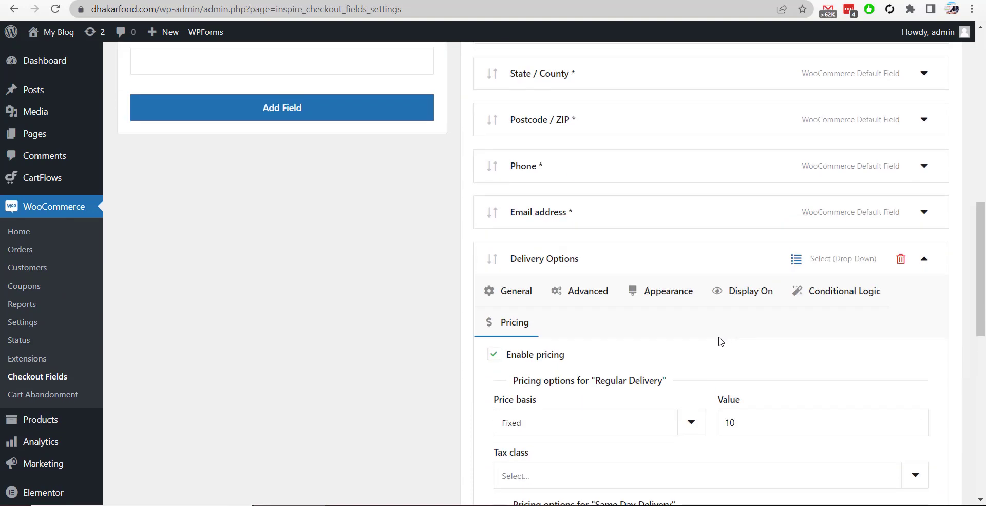
{"action": "scroll", "coordinate": [710, 342], "scroll_direction": "up", "scroll_amount": 10}
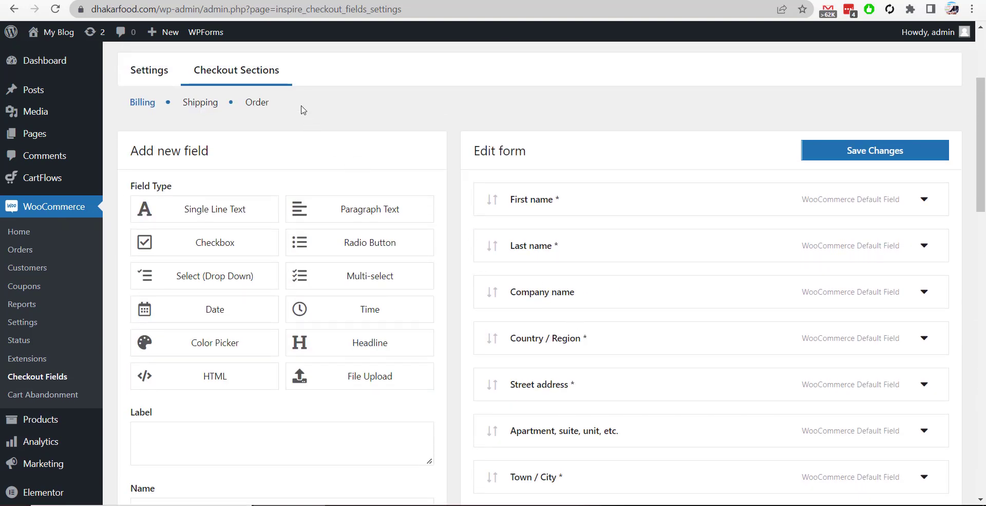